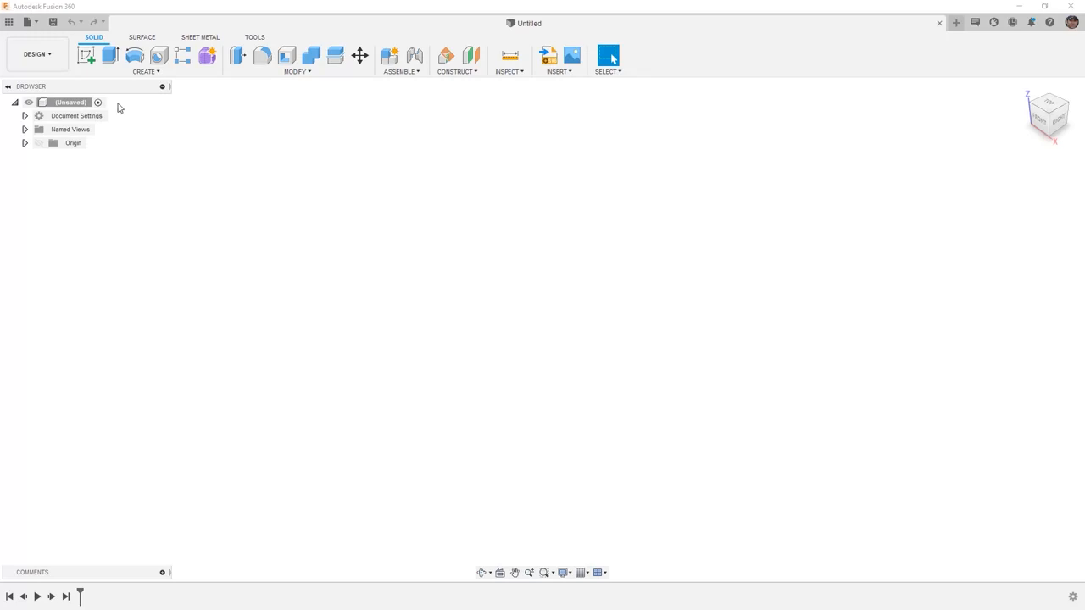
- Start a sketch on the horizontal XY plane and draw a 75 mm vertical line upward from the origin
left_click(87, 56)
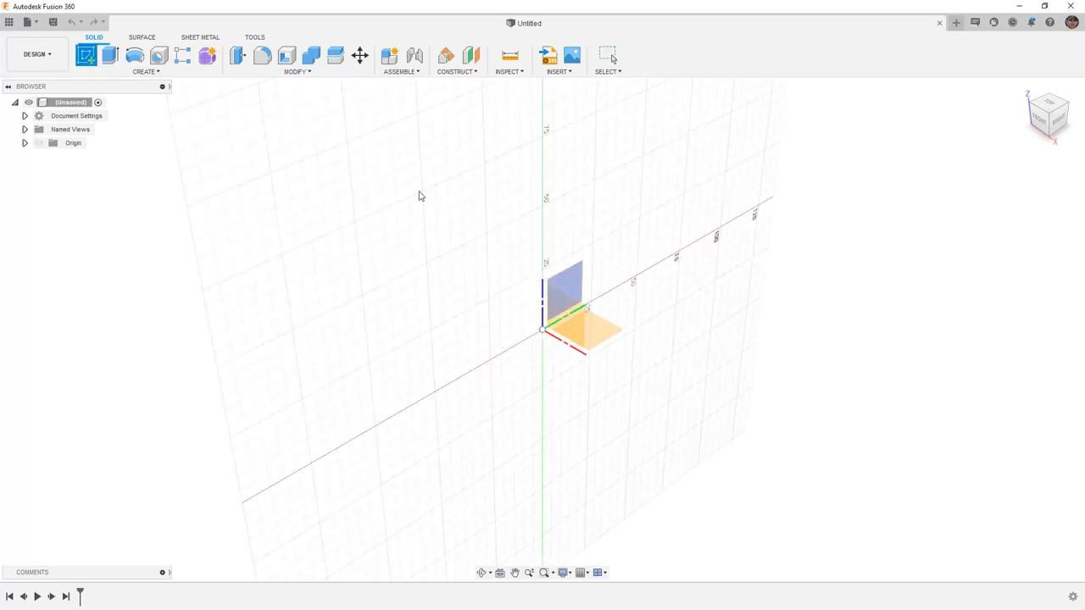
left_click(615, 337)
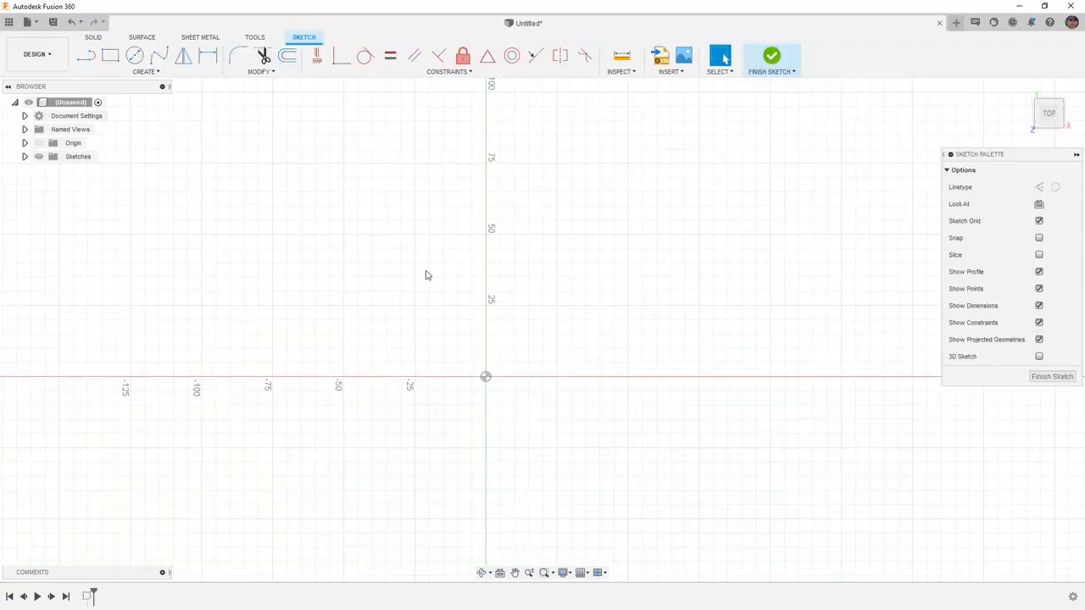
left_click(157, 73)
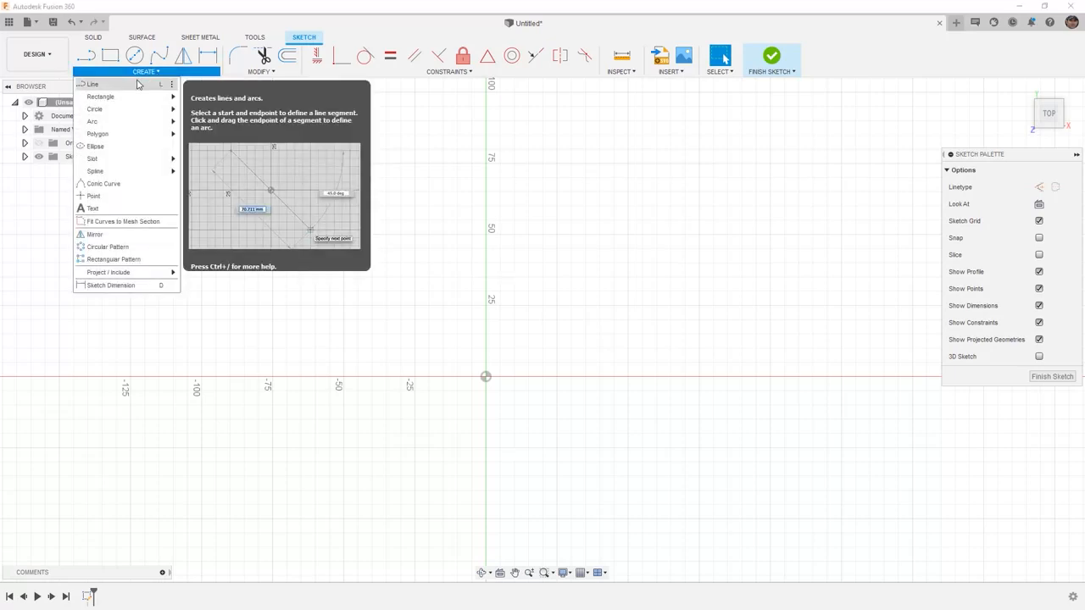
left_click(138, 84)
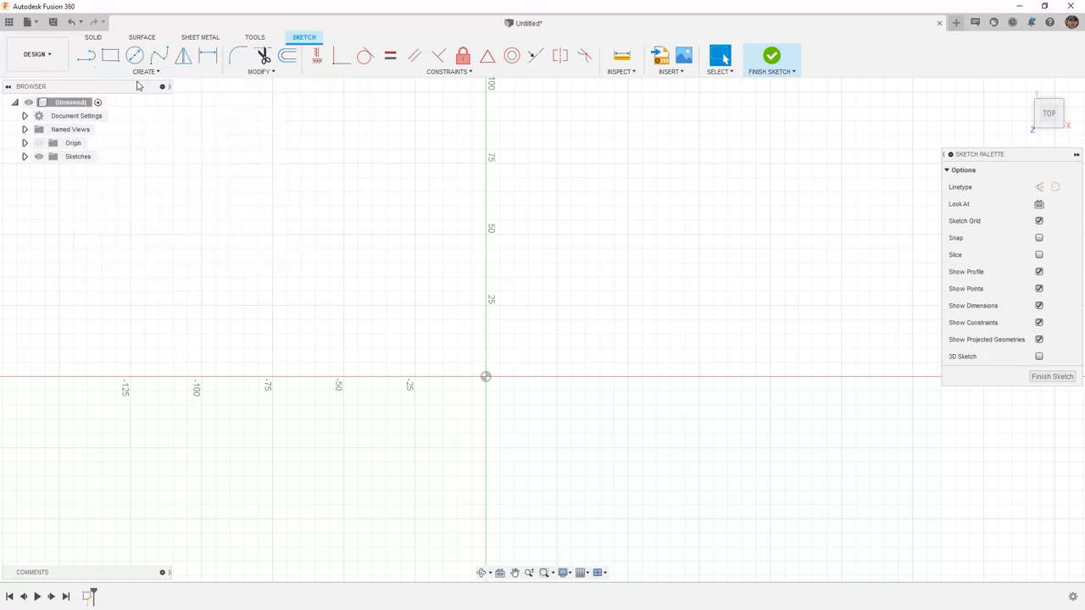
left_click(486, 376)
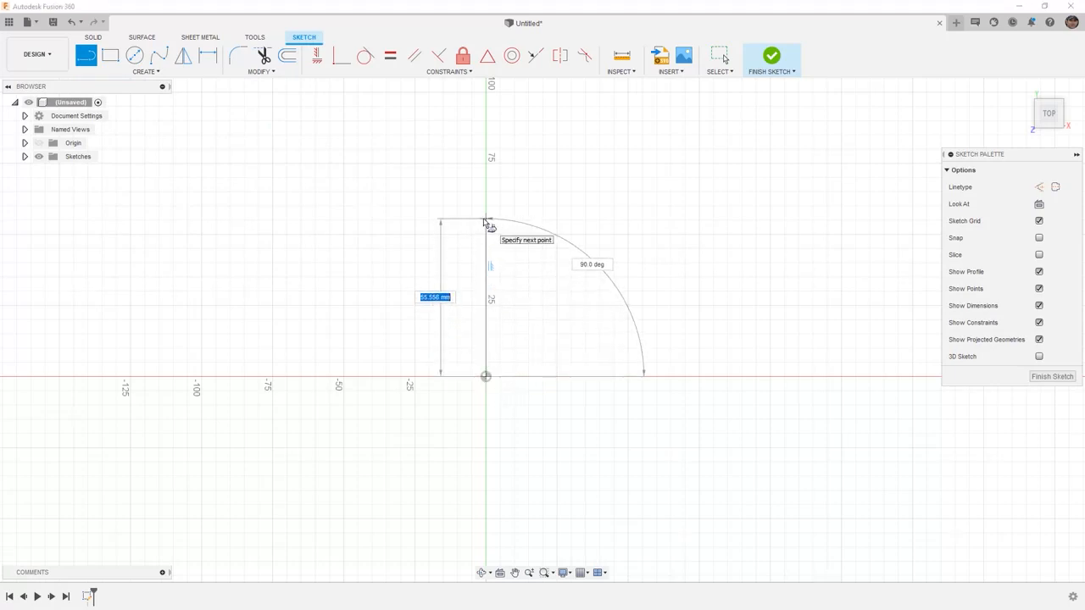
type("75")
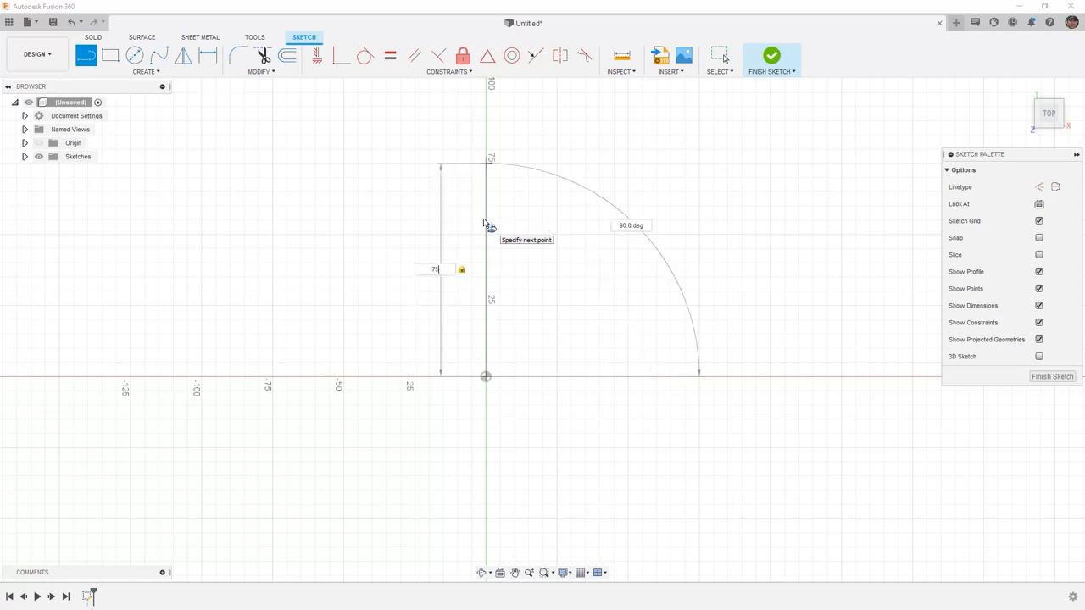
key("Return")
key("Escape")
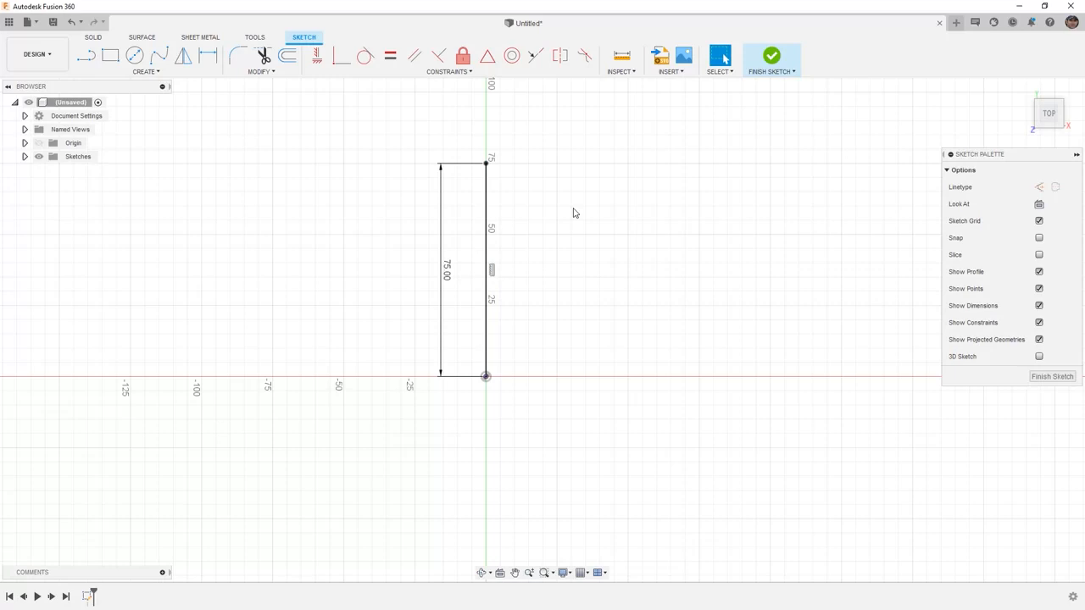
- Convert the 75 mm vertical line to a construction line
left_click(487, 188)
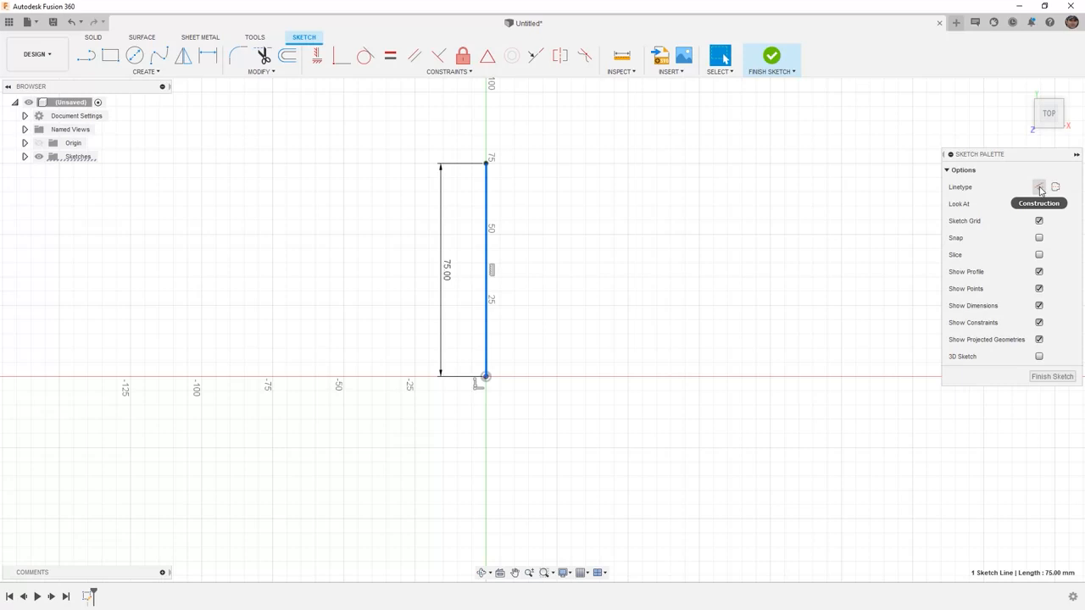
left_click(1039, 188)
left_click(645, 273)
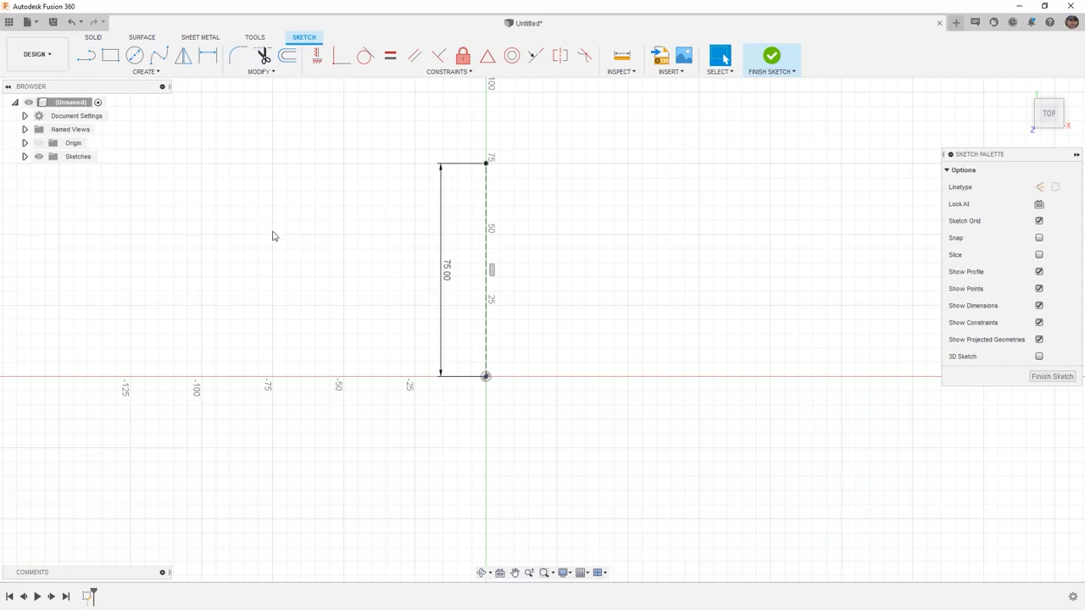
- Draw a center-diameter circle centered on the construction line's upper end and passing through the origin
left_click(134, 56)
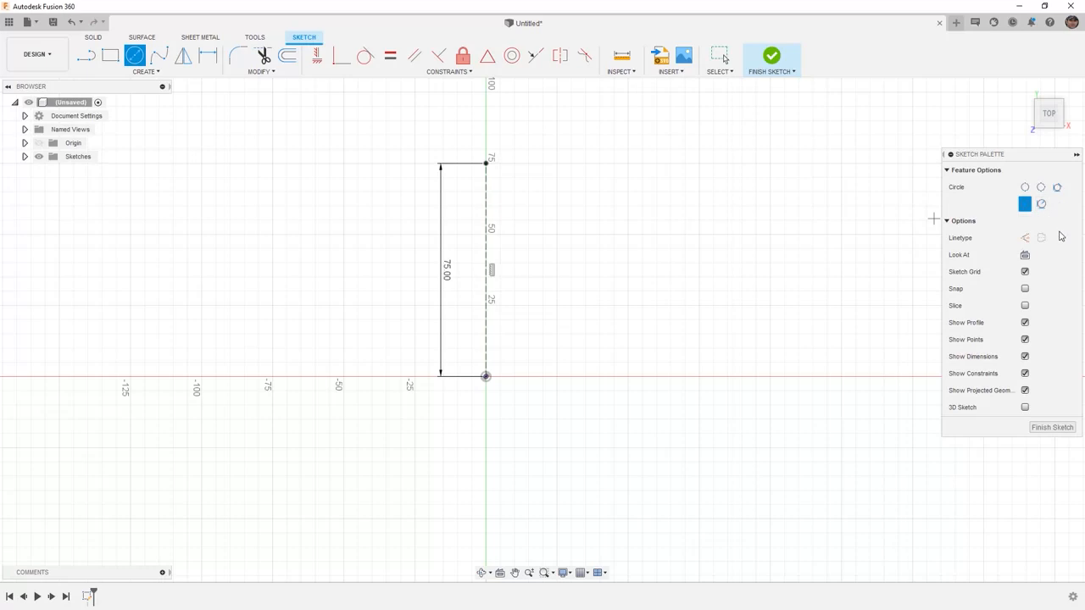
left_click(486, 162)
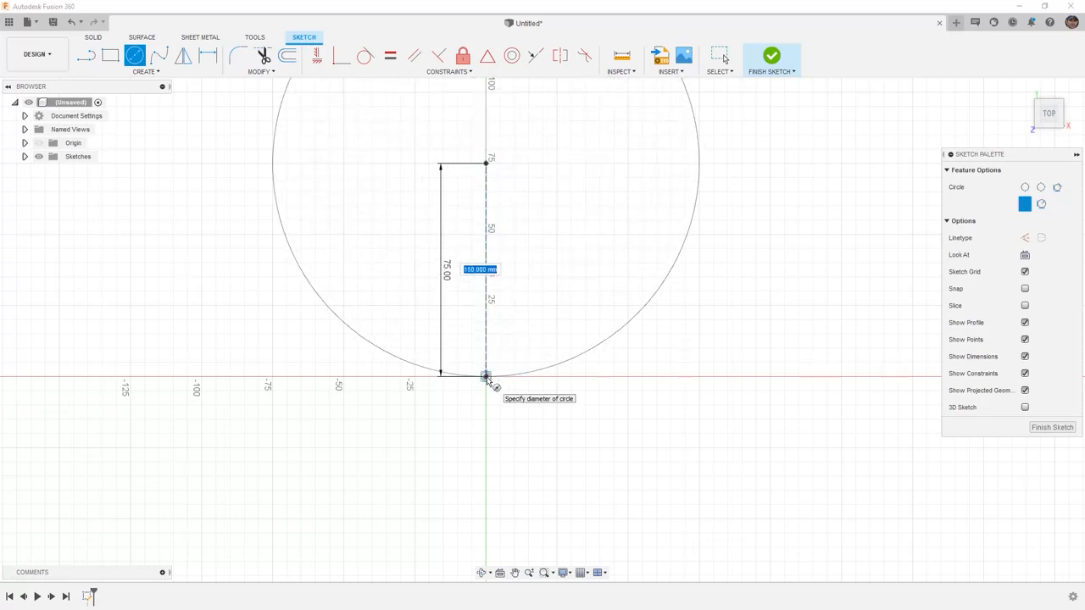
left_click(486, 378)
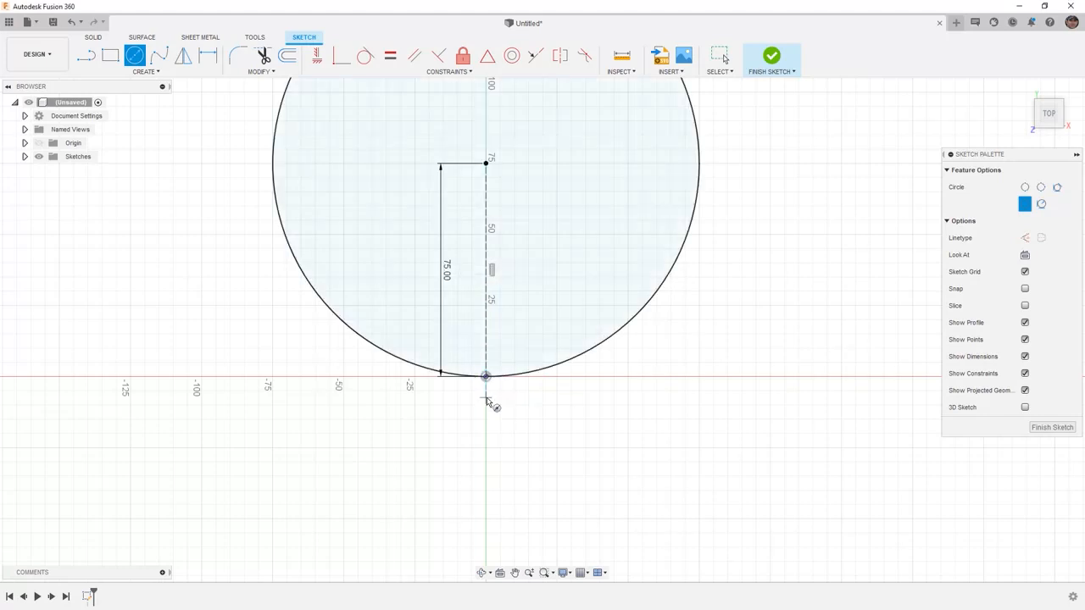
- Draw a smaller concentric circle about 109 mm in diameter inside the first circle
scroll(498, 386, "down", 2)
middle_click_drag(514, 269, 511, 334)
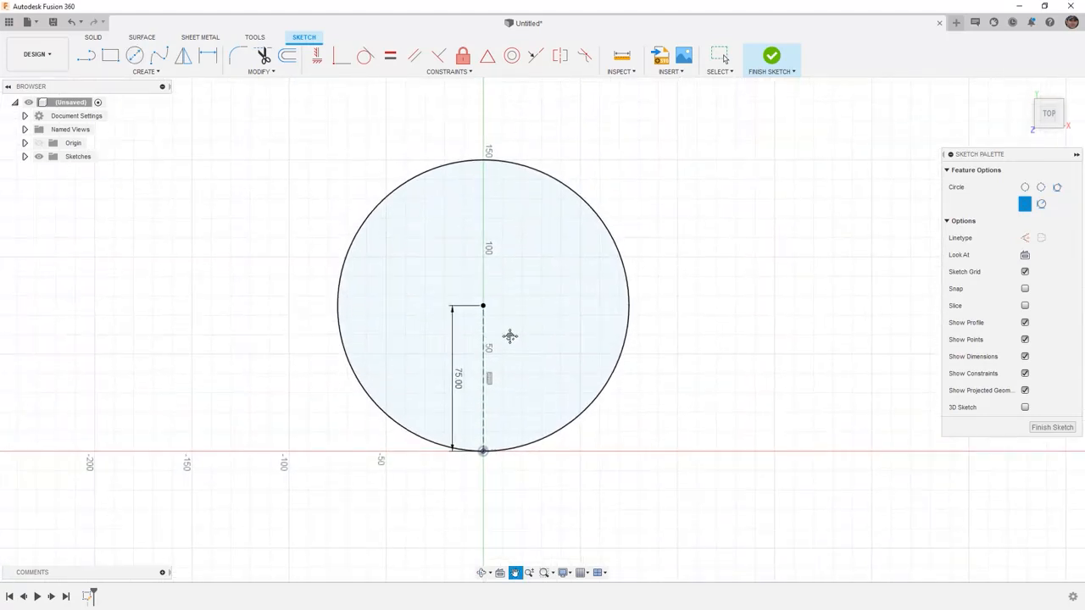
scroll(511, 334, "down", 1)
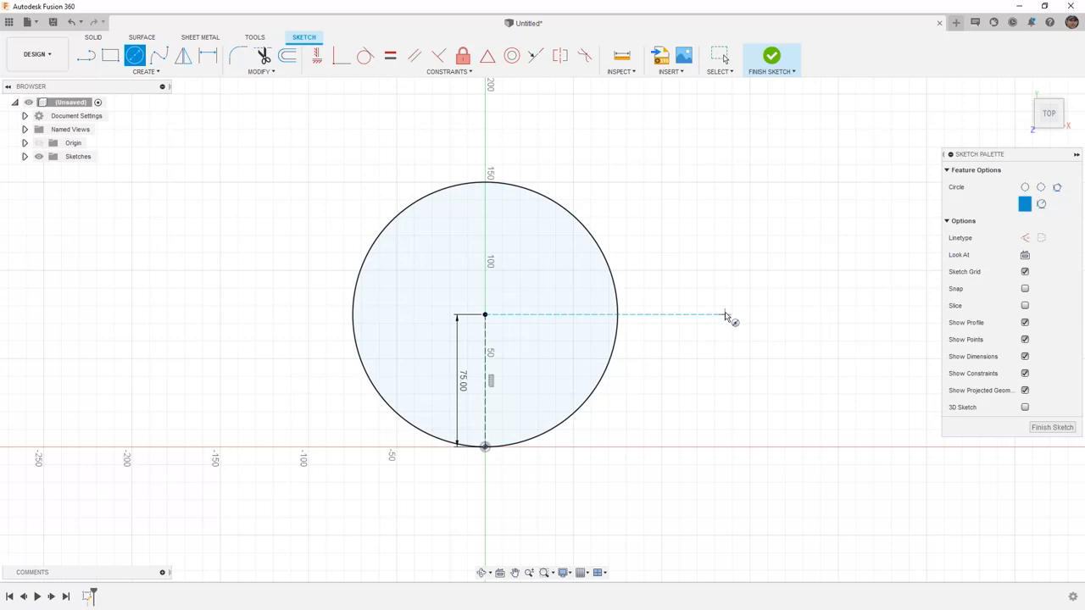
left_click(484, 316)
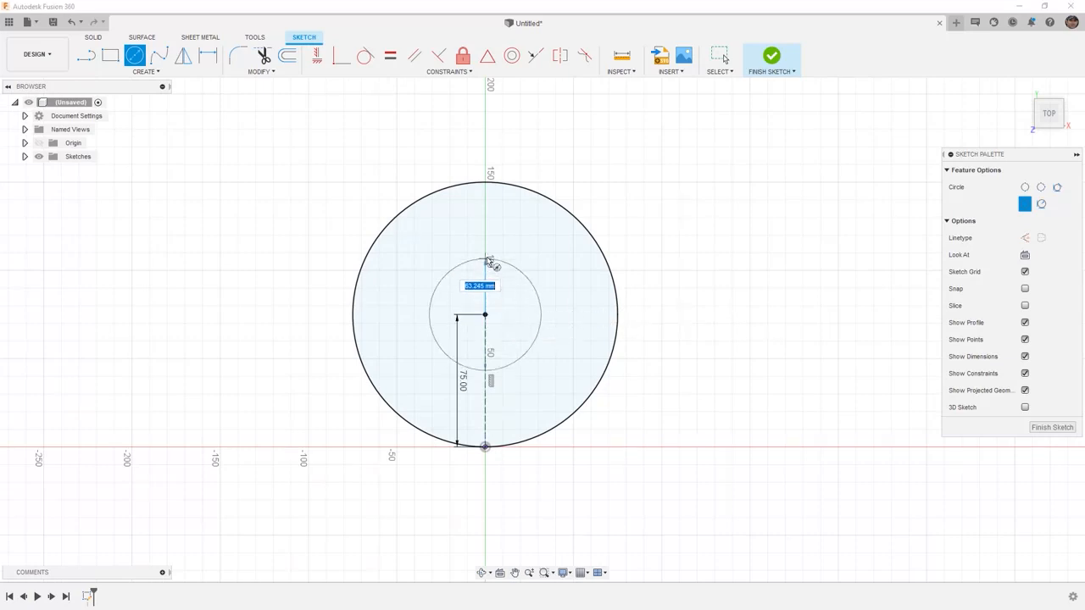
left_click(485, 223)
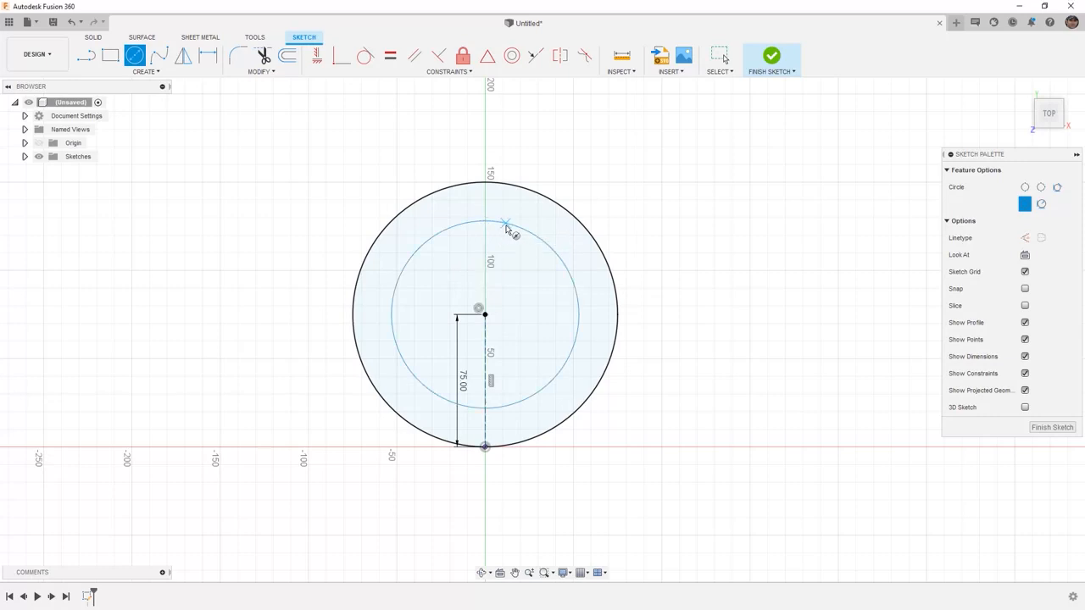
key("Escape")
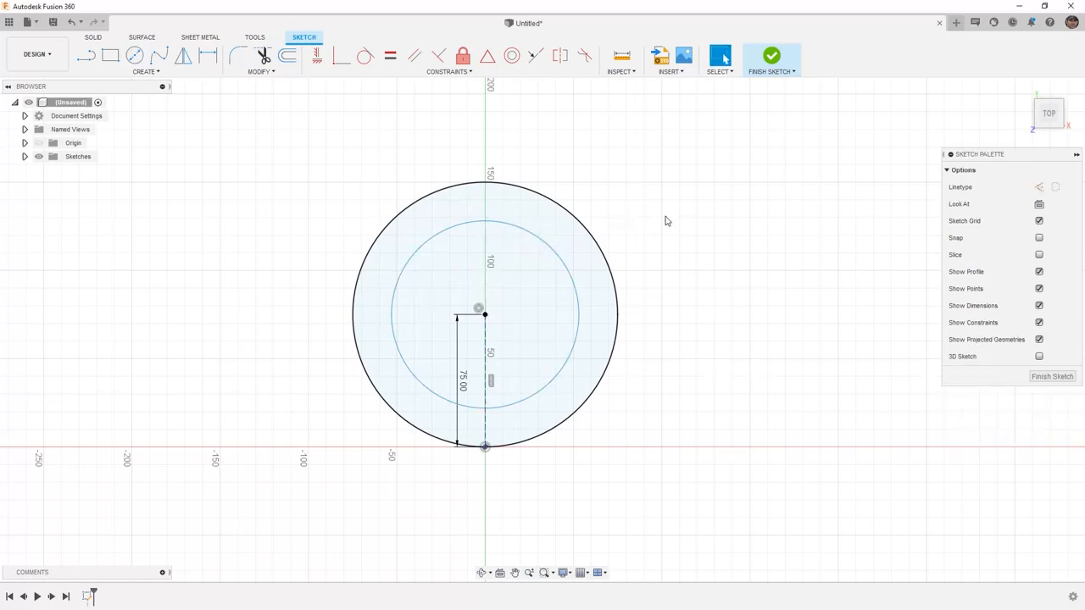
mouse_move(551, 244)
left_mouse_down()
mouse_move(565, 235)
mouse_move(521, 275)
mouse_move(552, 246)
left_mouse_up()
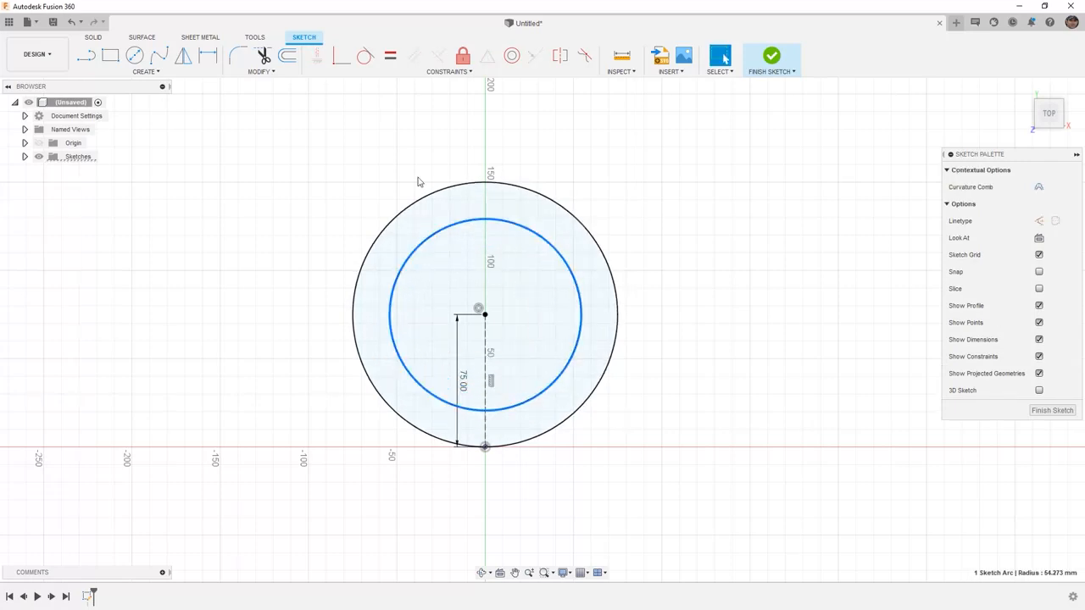
left_click(334, 159)
- Dimension the gap between the inner and outer circles to 15 mm
left_click(210, 58)
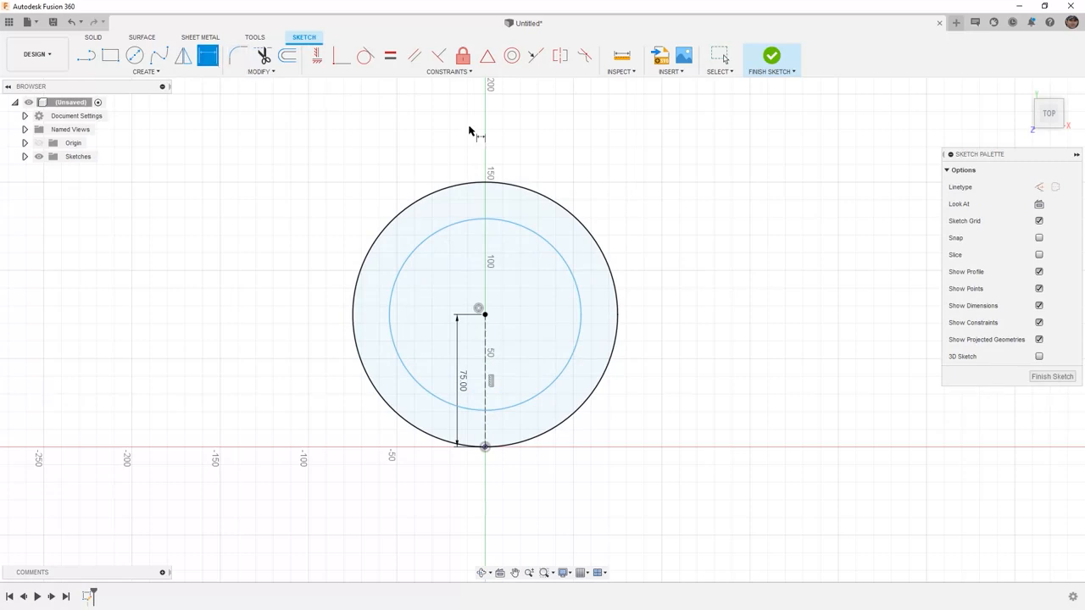
left_click(549, 240)
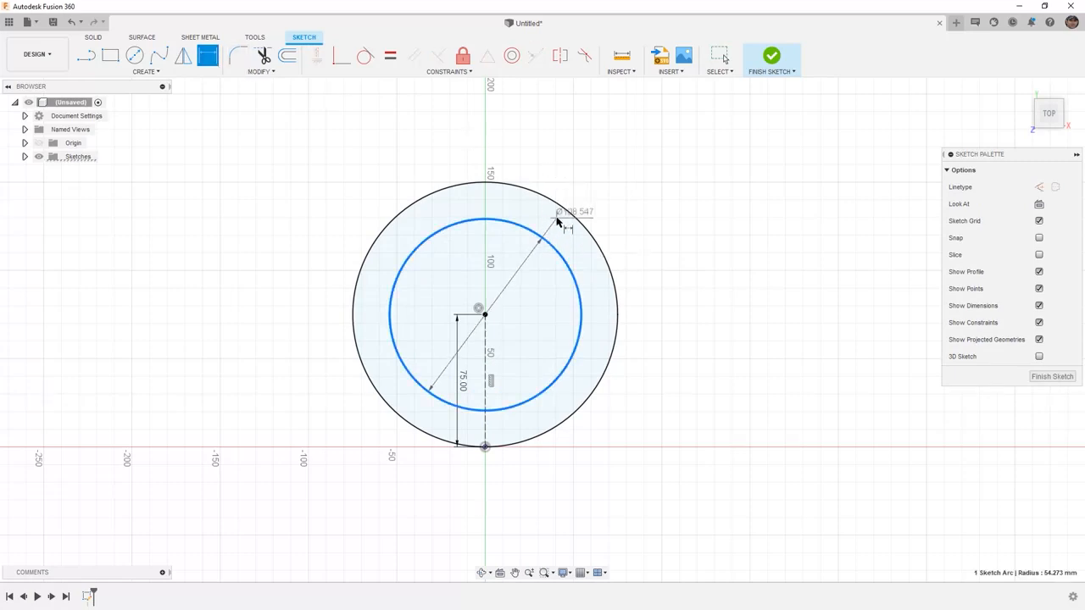
left_click(563, 208)
left_click(585, 173)
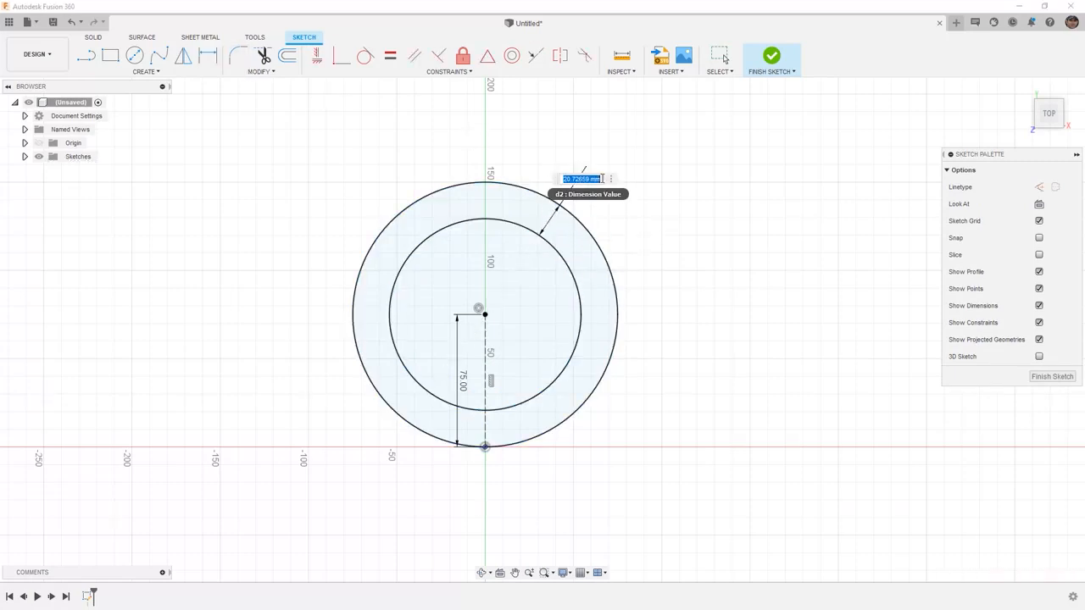
type("15")
key("Return")
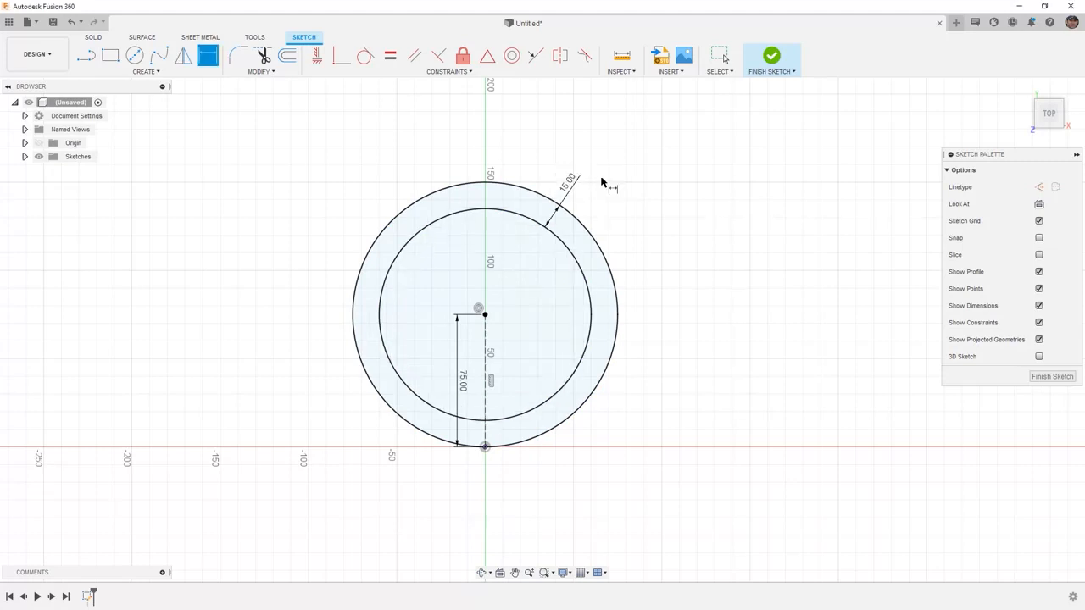
key("Escape")
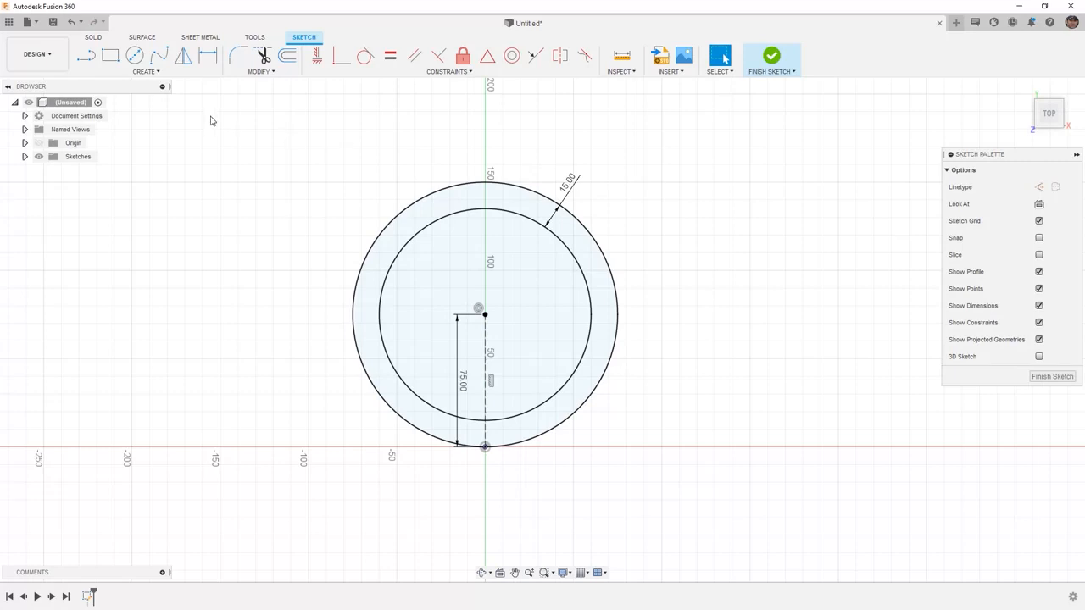
- Draw a tilted 3-point rectangle from the circles' center, with its second corner on the outer circle and its far corner outside it
left_click(180, 74)
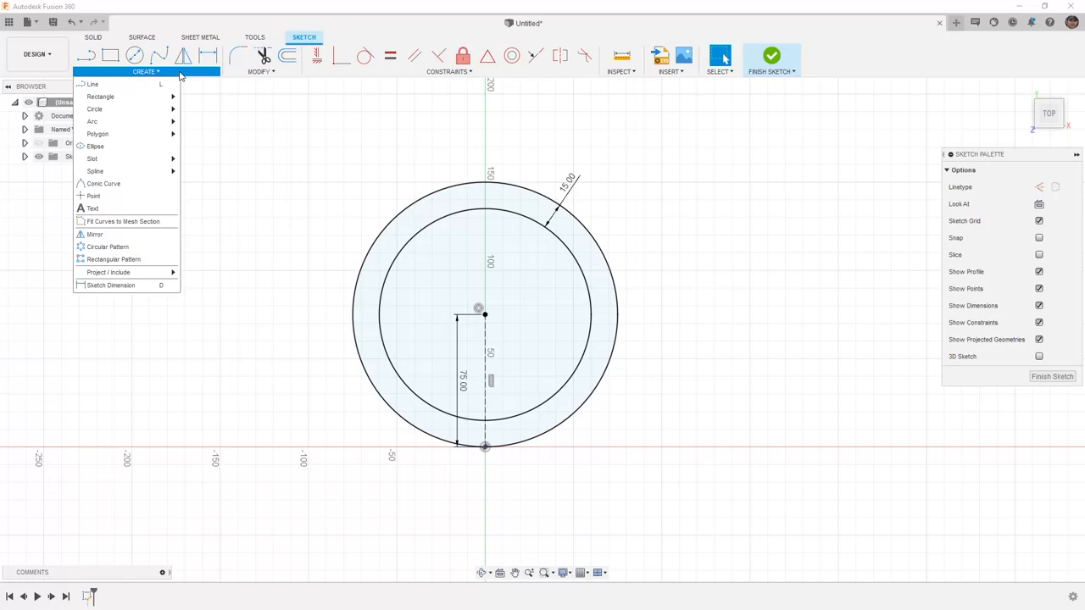
mouse_move(166, 99)
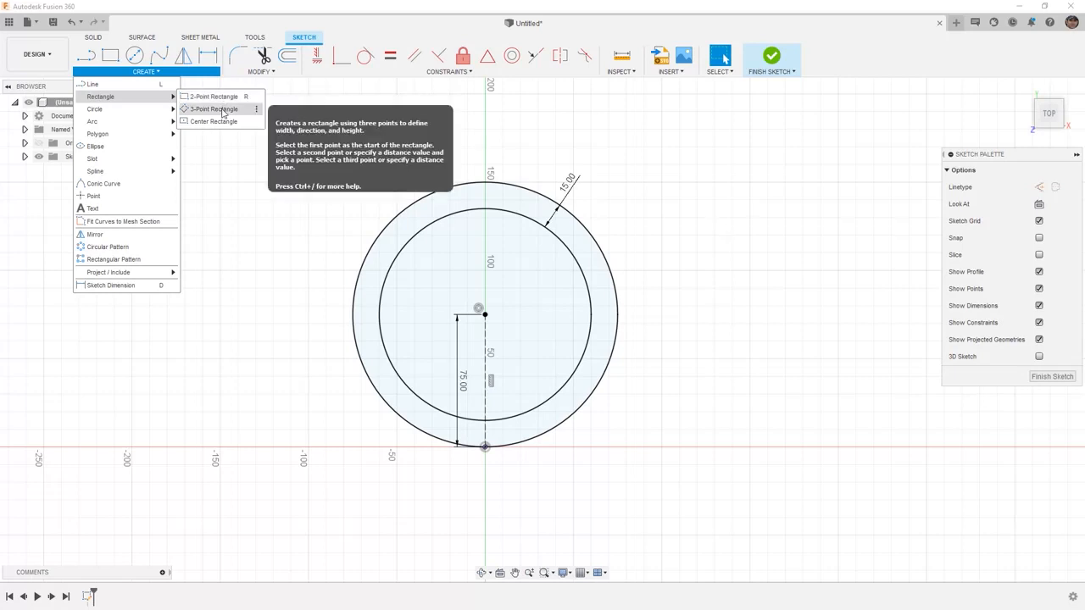
left_click(222, 111)
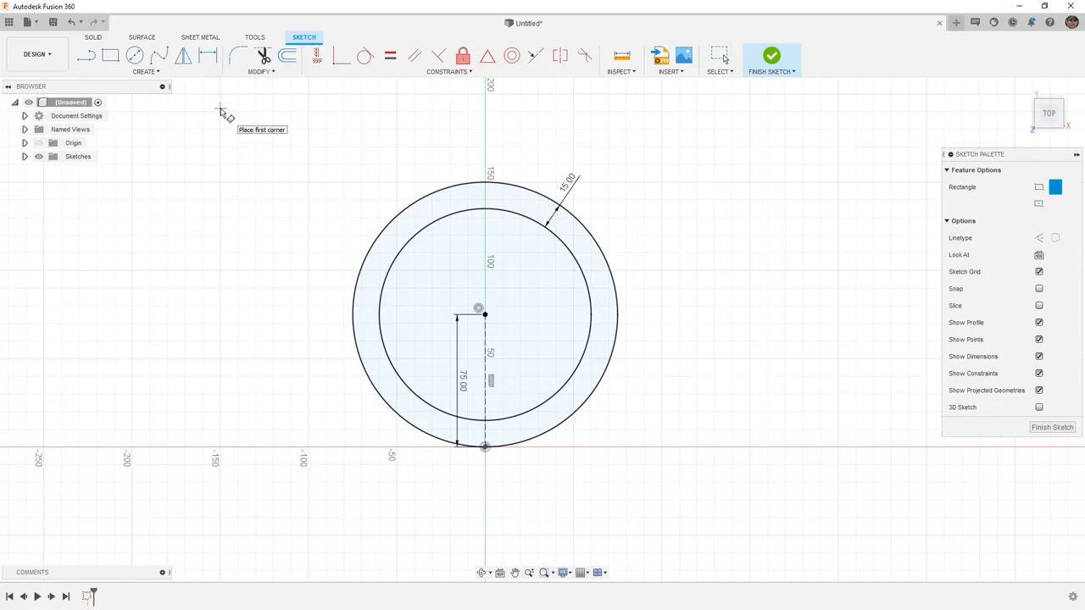
left_click(485, 314)
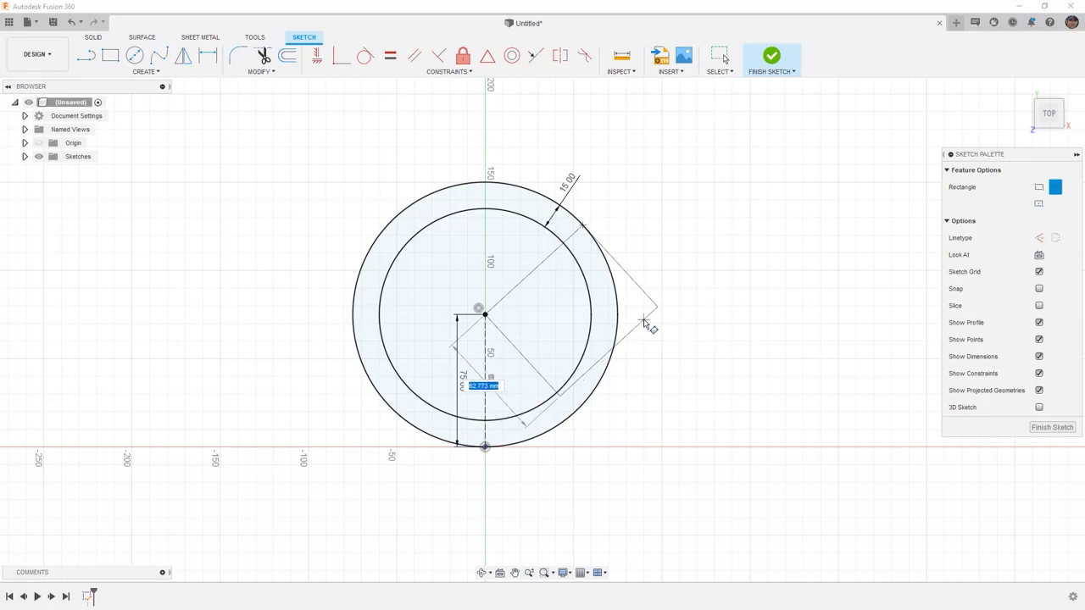
left_click(653, 324)
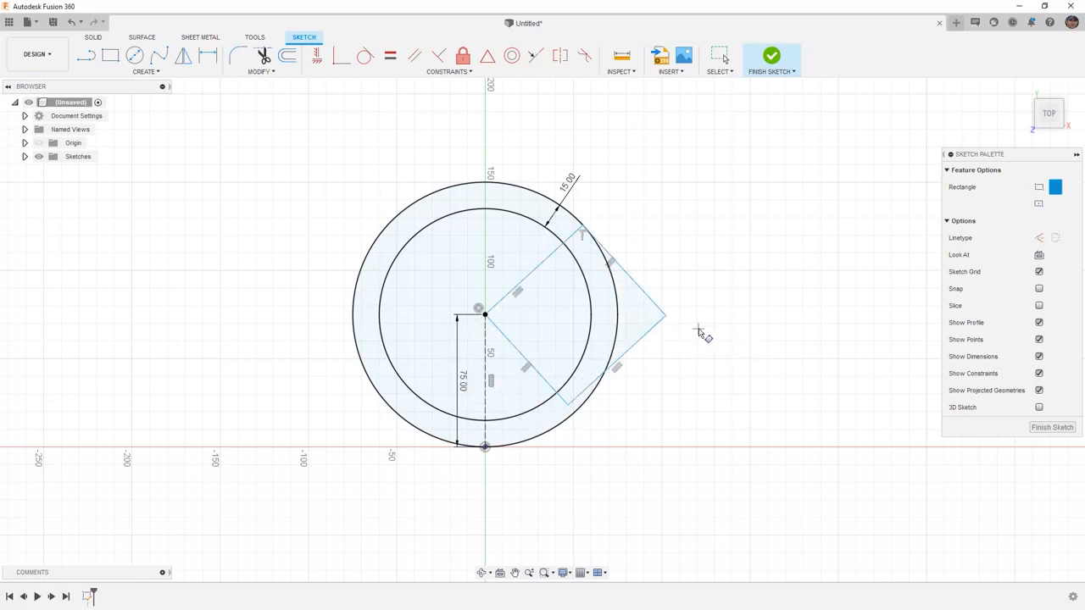
key("Escape")
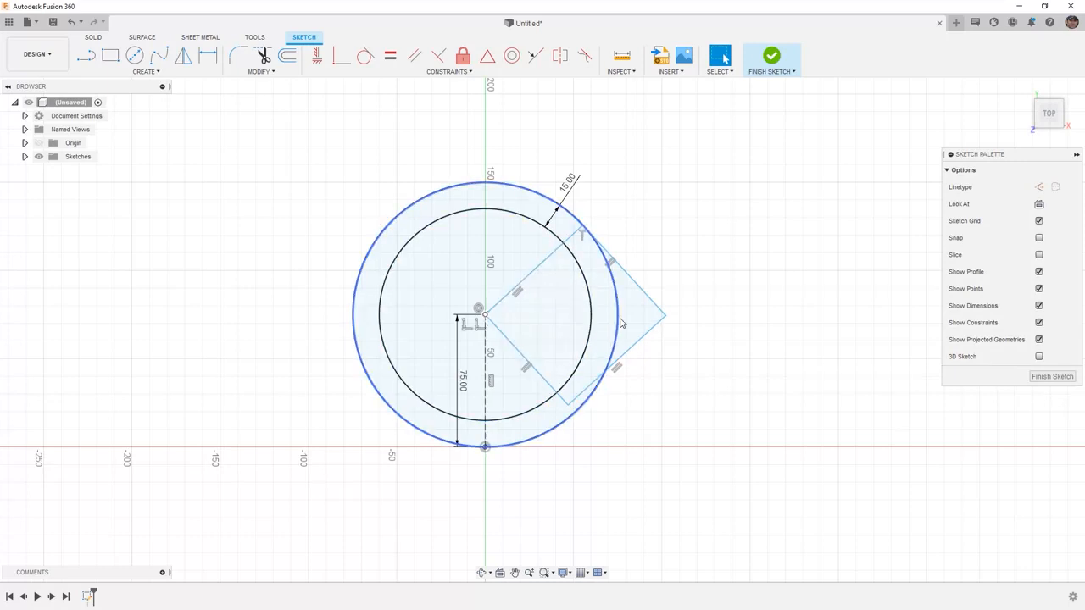
- Stretch and rotate the rectangle about the circles' center by moving its corners, extending its far end well beyond the outer circle
left_click_drag(667, 324, 687, 376)
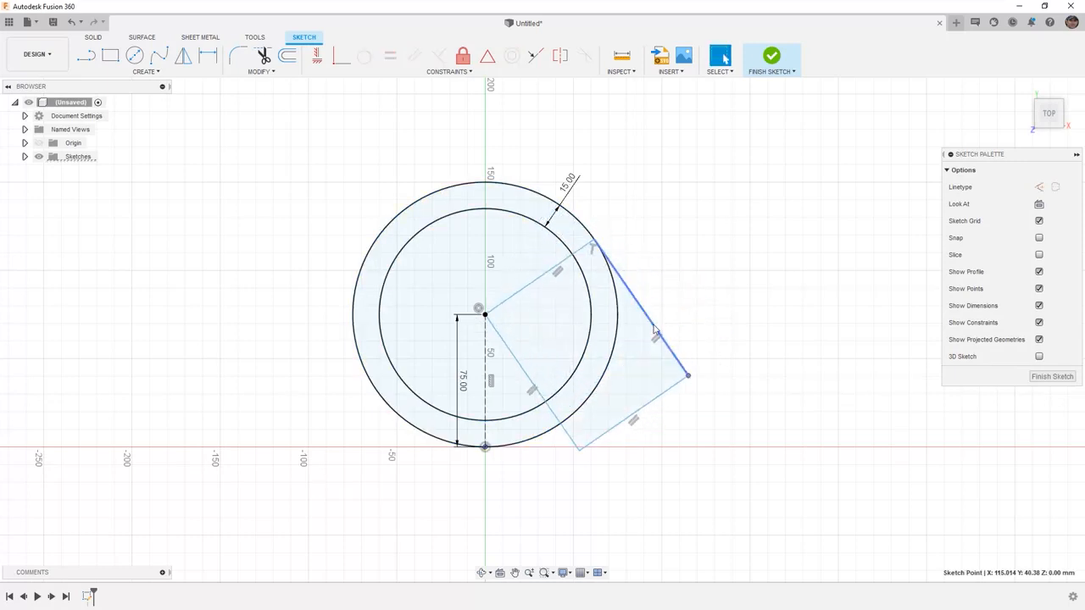
left_click_drag(594, 241, 592, 239)
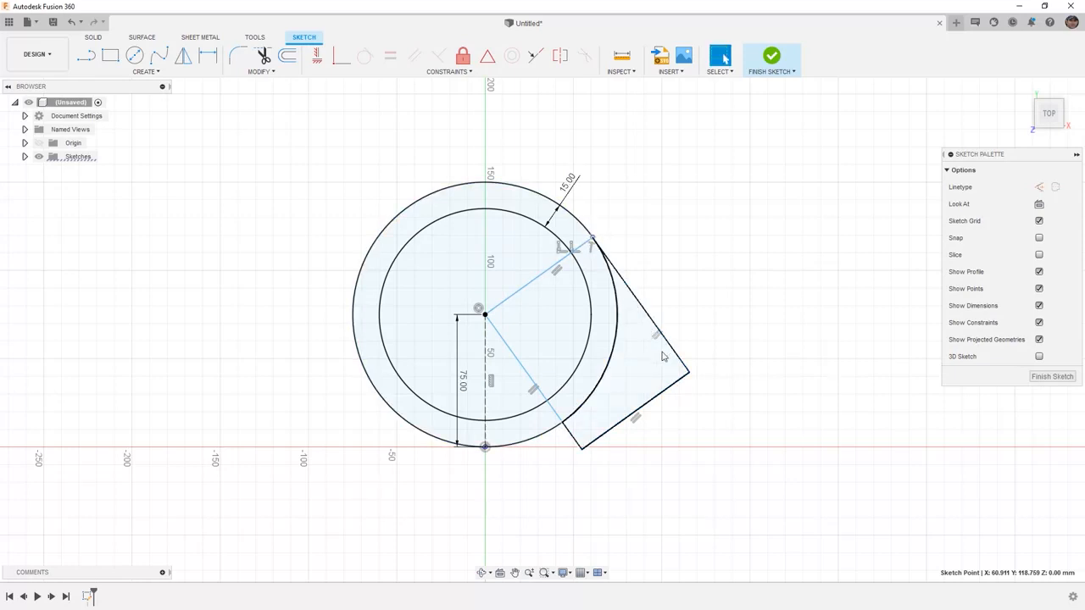
left_click_drag(688, 374, 726, 301)
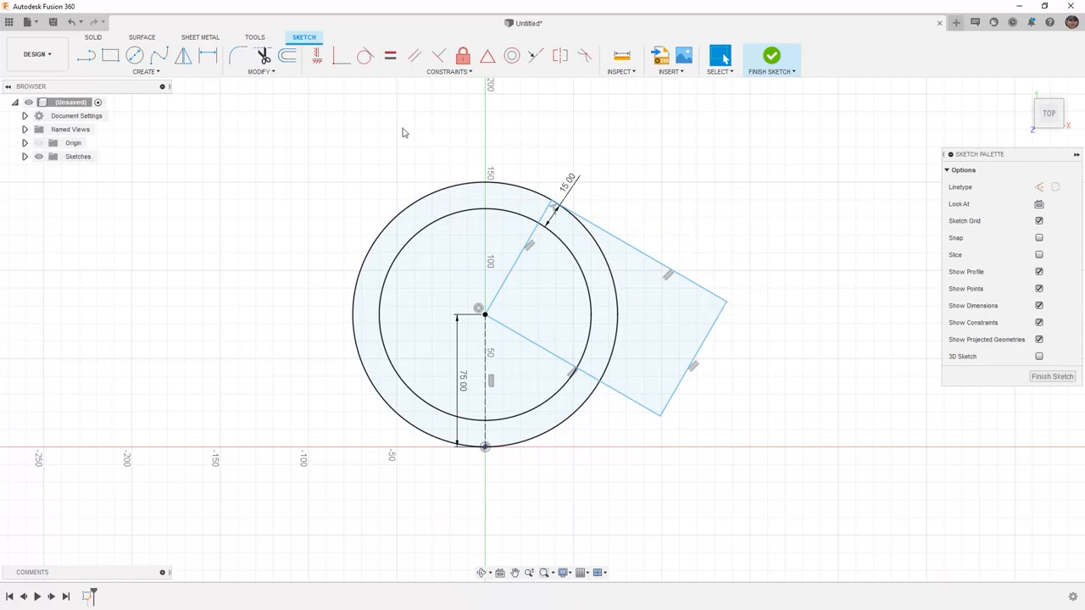
- Dimension the angle between the vertical center line and the rectangle side running from the circles' center to the outer circle at 45°
left_click(208, 56)
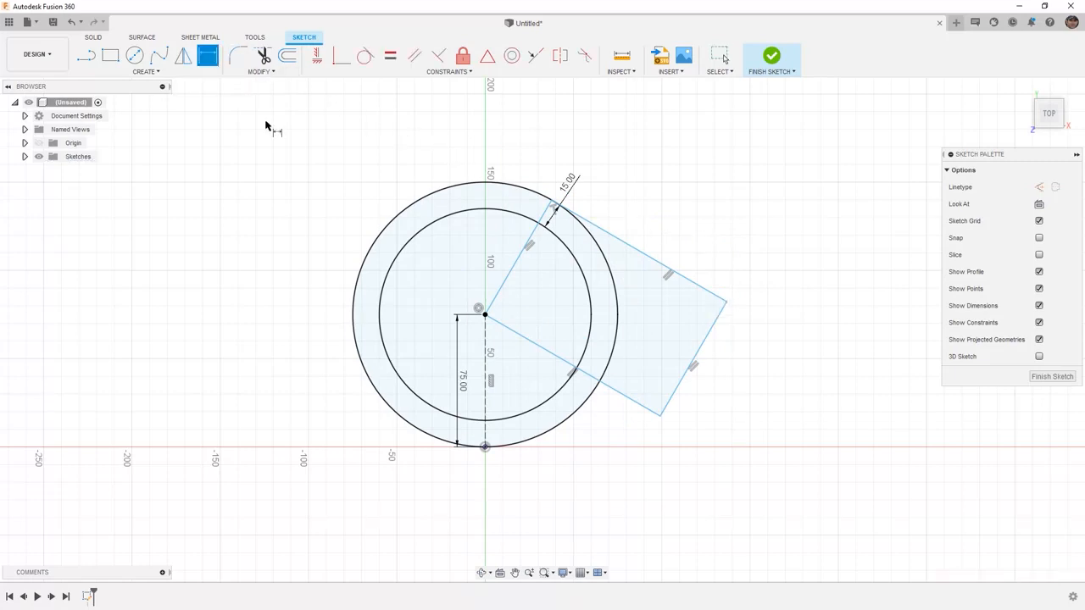
left_click(512, 270)
left_click(488, 336)
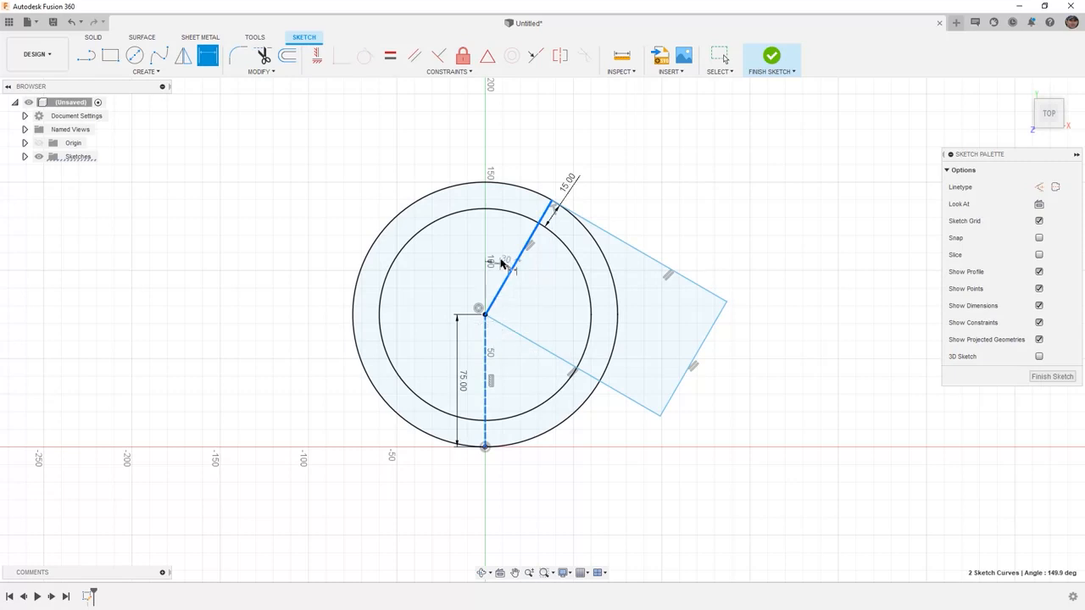
left_click(503, 244)
type("45")
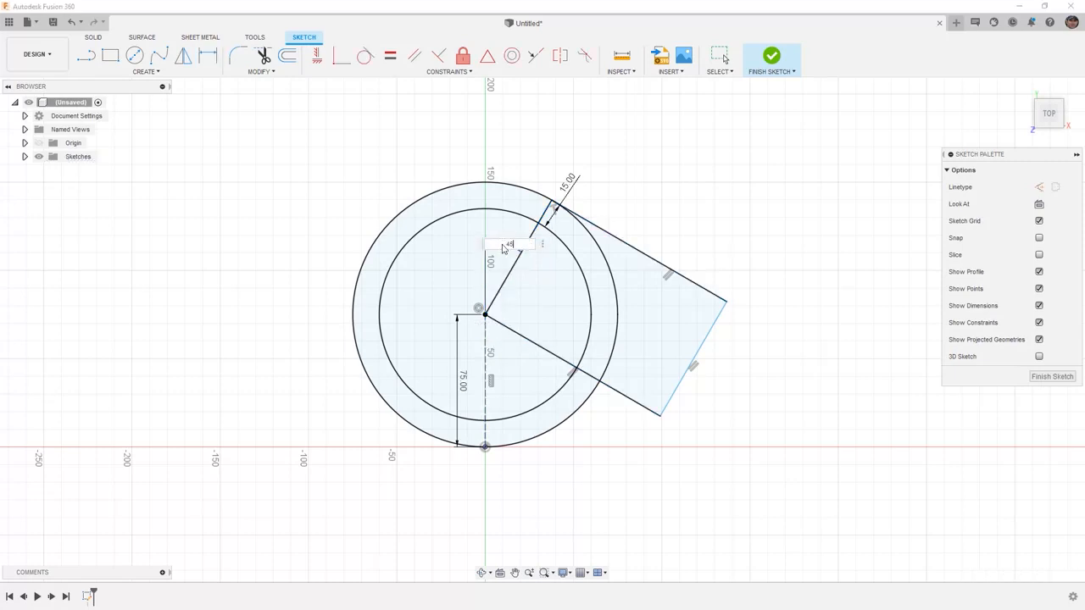
key("Return")
- Add an aligned dimension of 100 mm to the rectangle's long side that starts on the outer circle
left_click(617, 261)
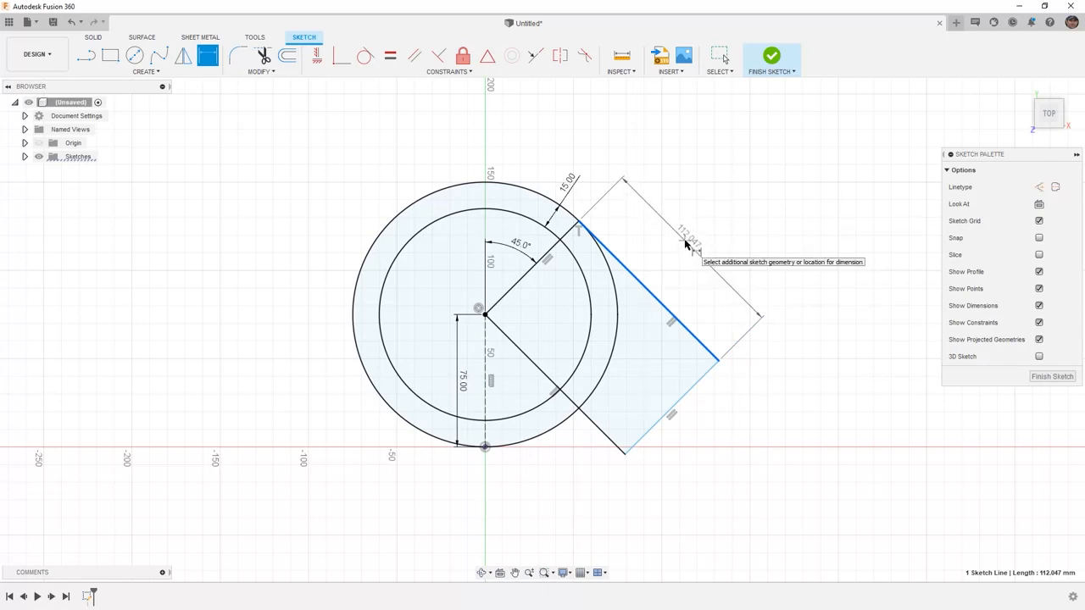
right_click(686, 244)
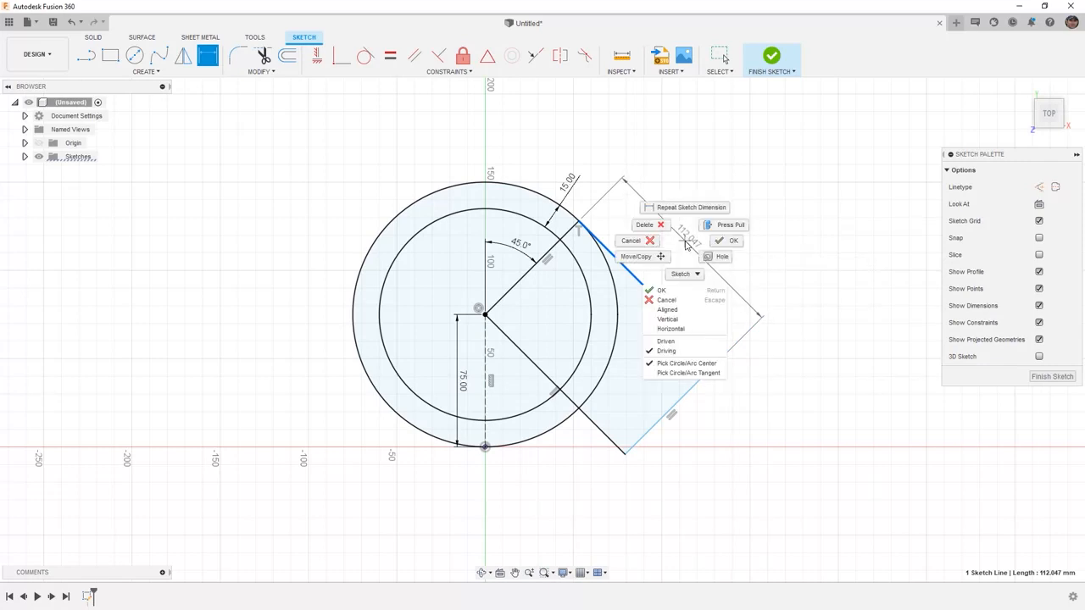
left_click(694, 311)
left_click(696, 243)
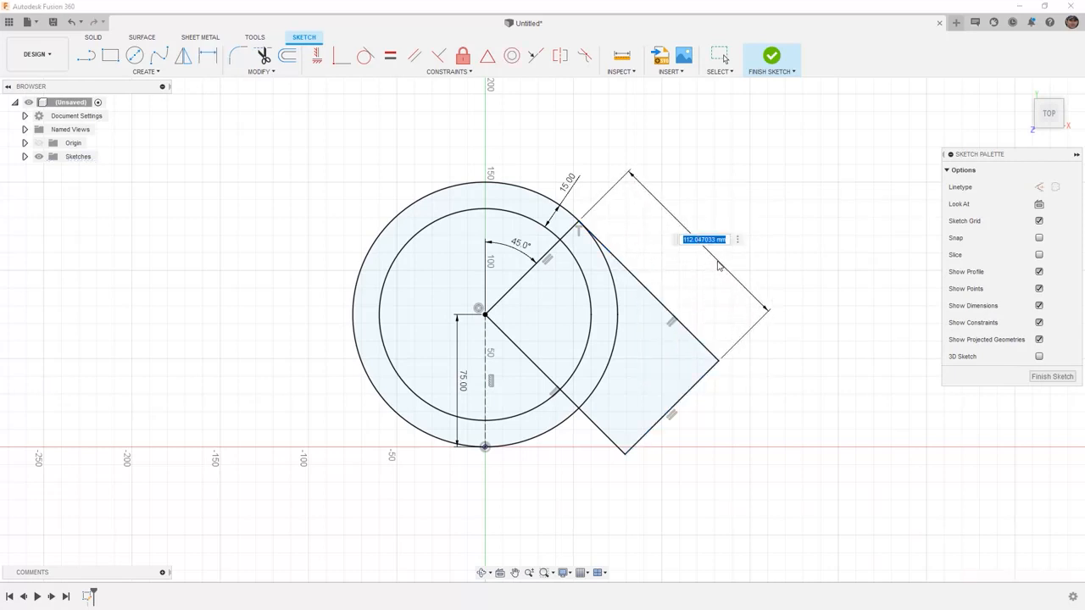
type("100")
key("Return")
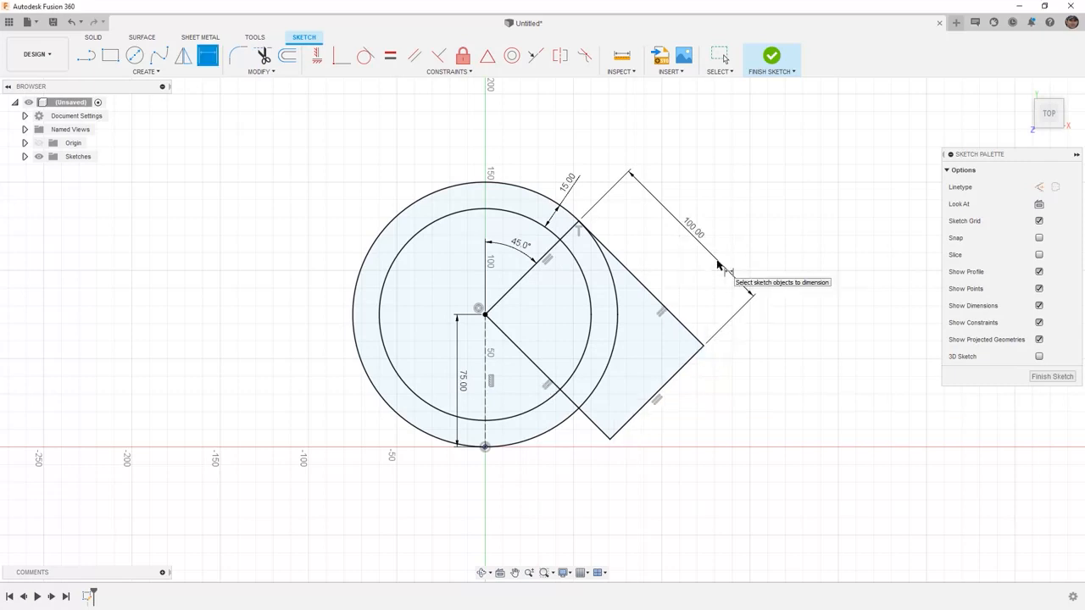
key("Escape")
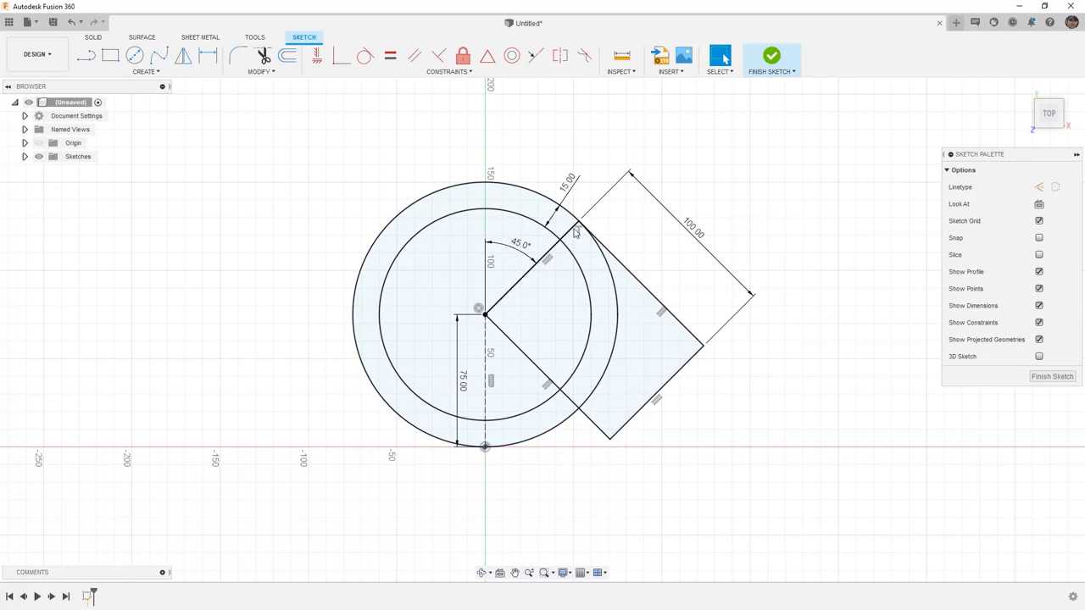
- Test the rectangle's angle dimension at 30° and restore it to 45°
double_click(526, 246)
type("30")
key("Return")
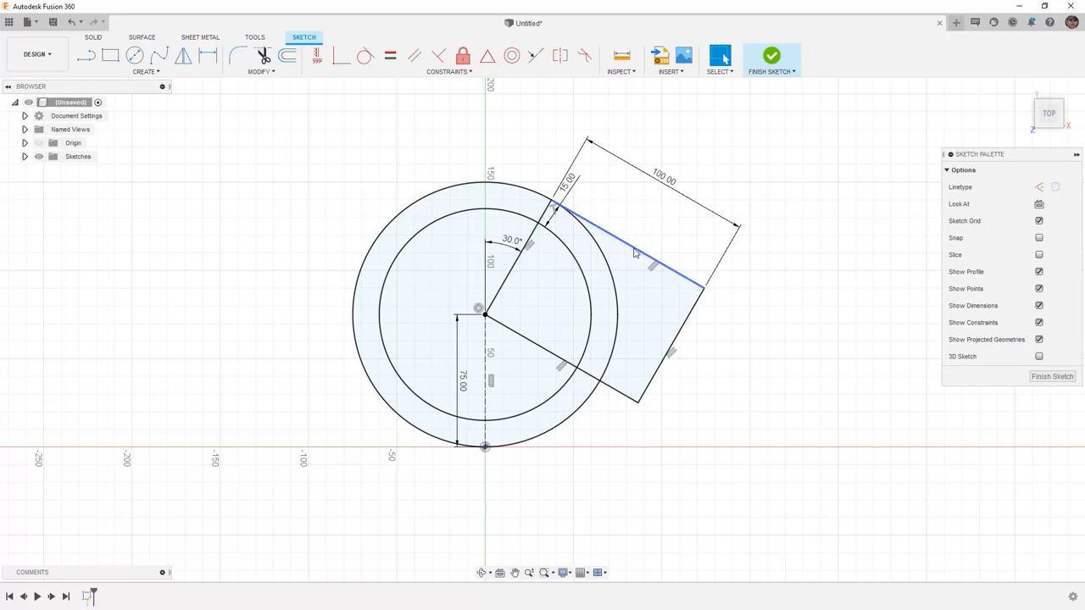
double_click(508, 241)
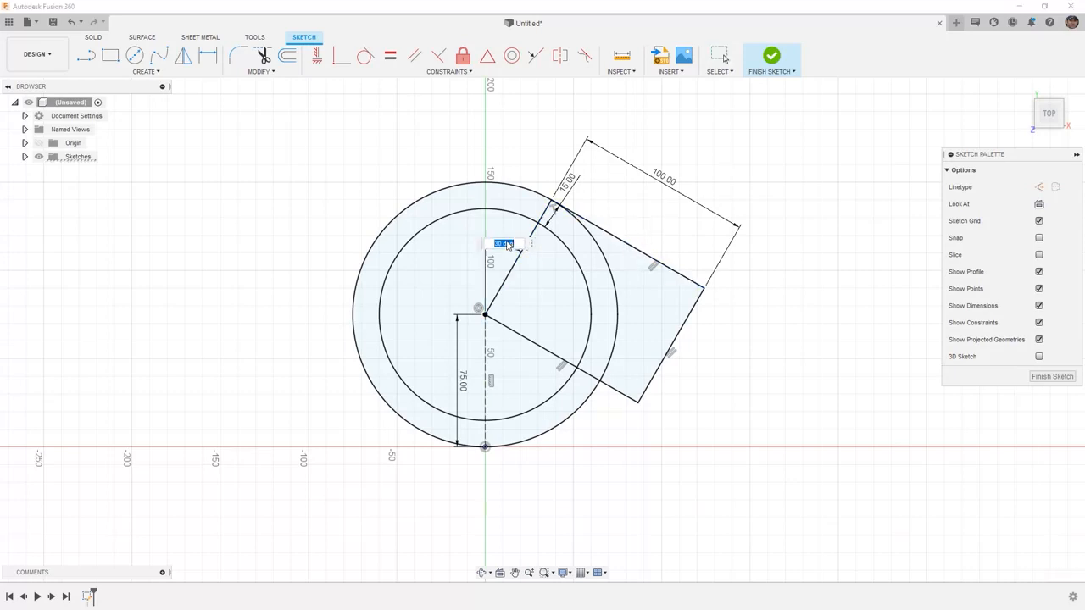
type("45")
key("Return")
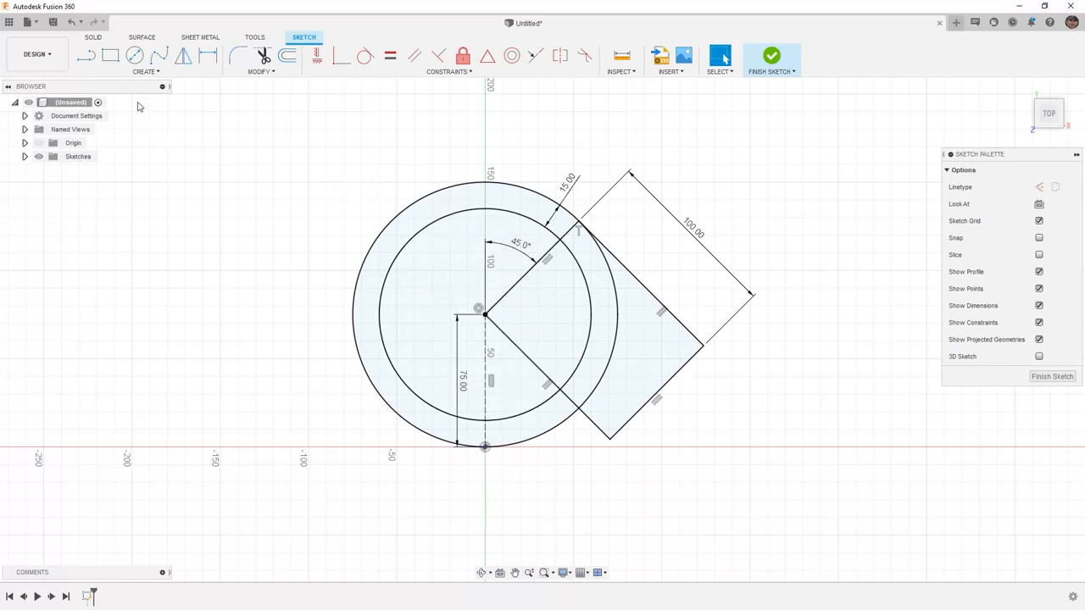
- Draw a 3-point arc of about 91 mm radius from the rectangle's lowest corner to the outer circle's leftmost point, bulging below the circles
left_click(154, 74)
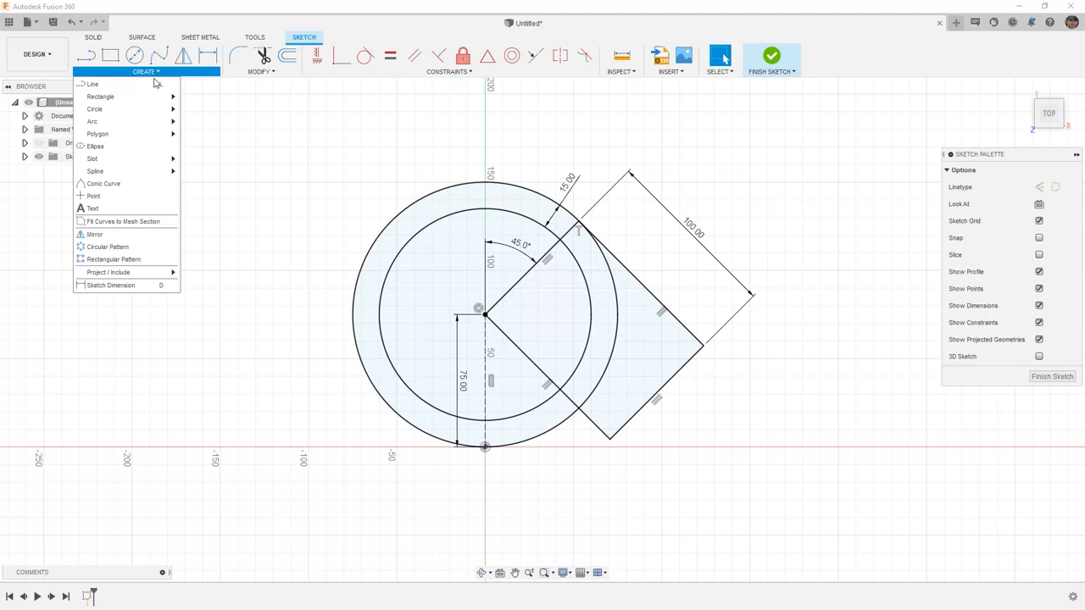
mouse_move(168, 124)
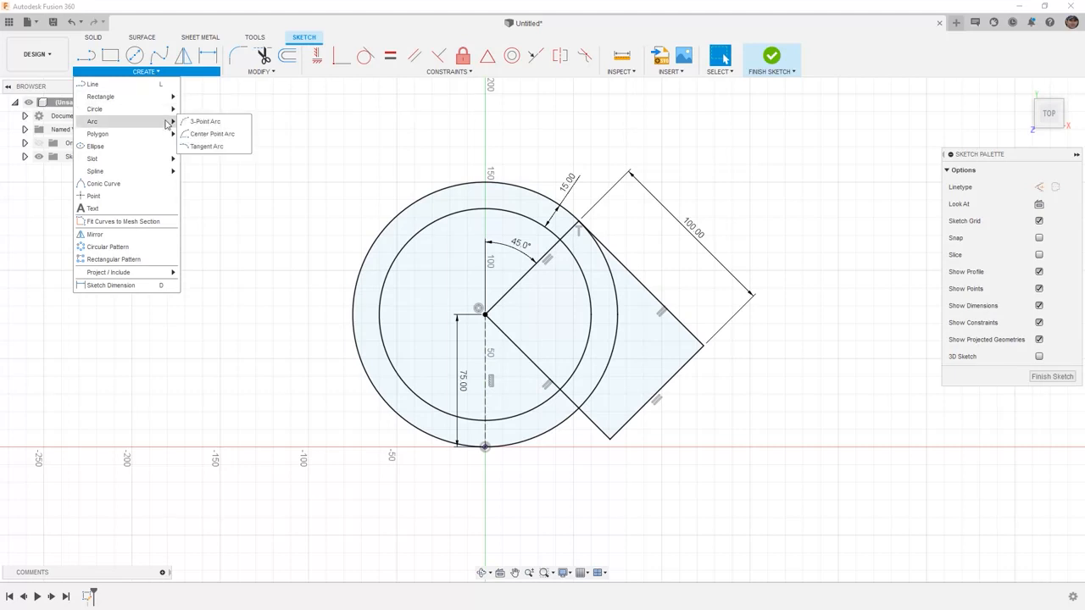
left_click(227, 123)
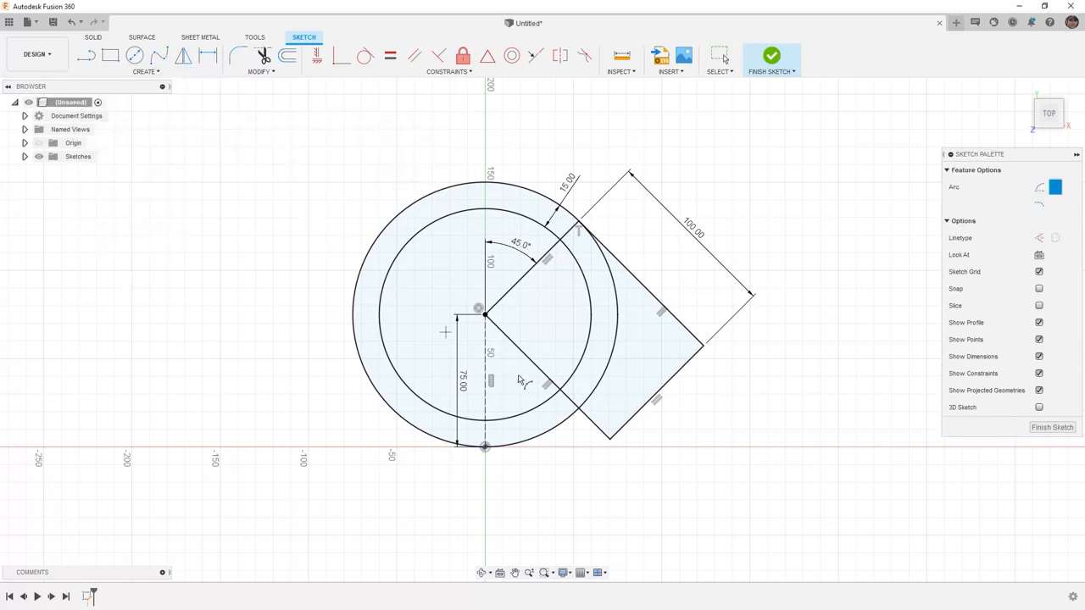
left_click(612, 439)
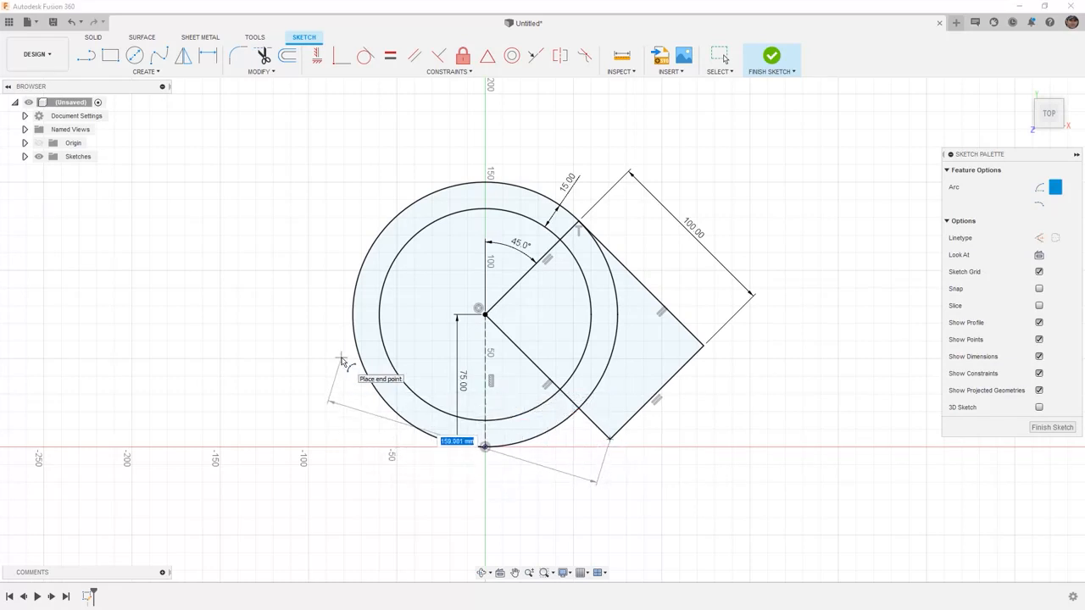
left_click(354, 316)
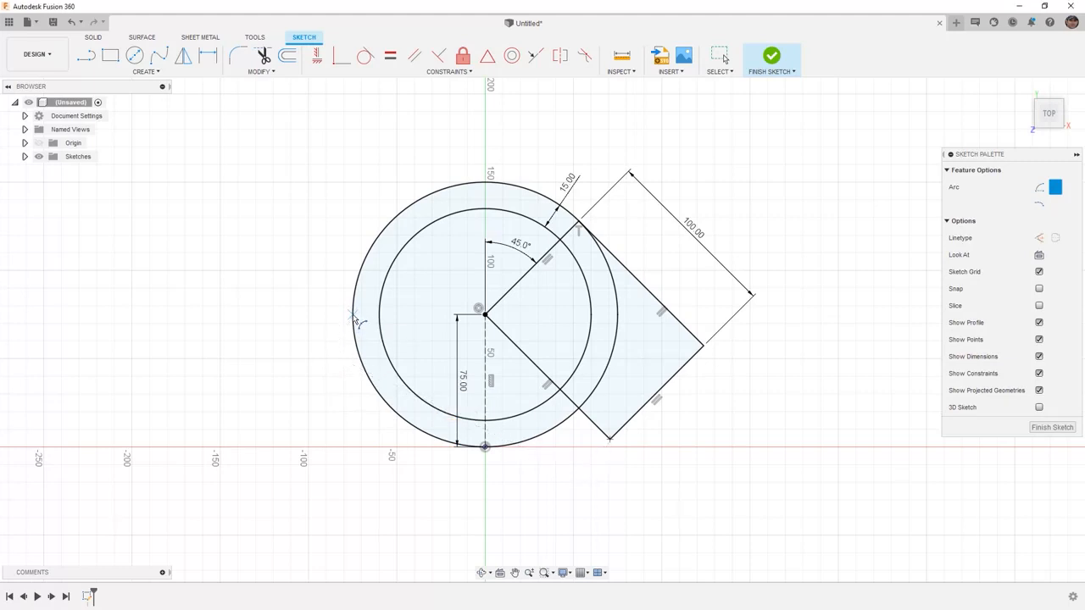
left_click(374, 392)
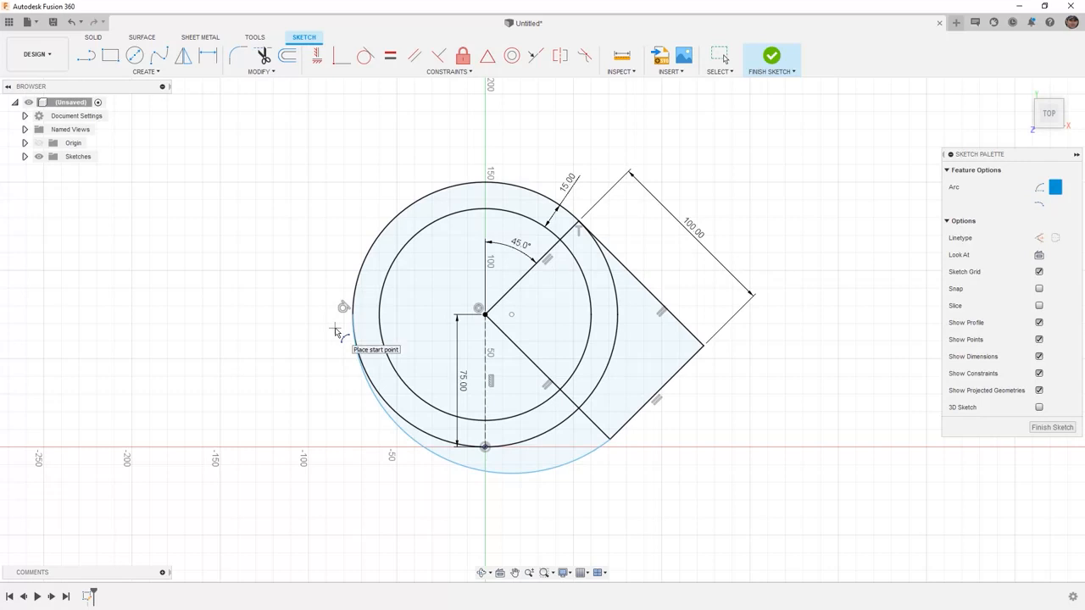
key("Escape")
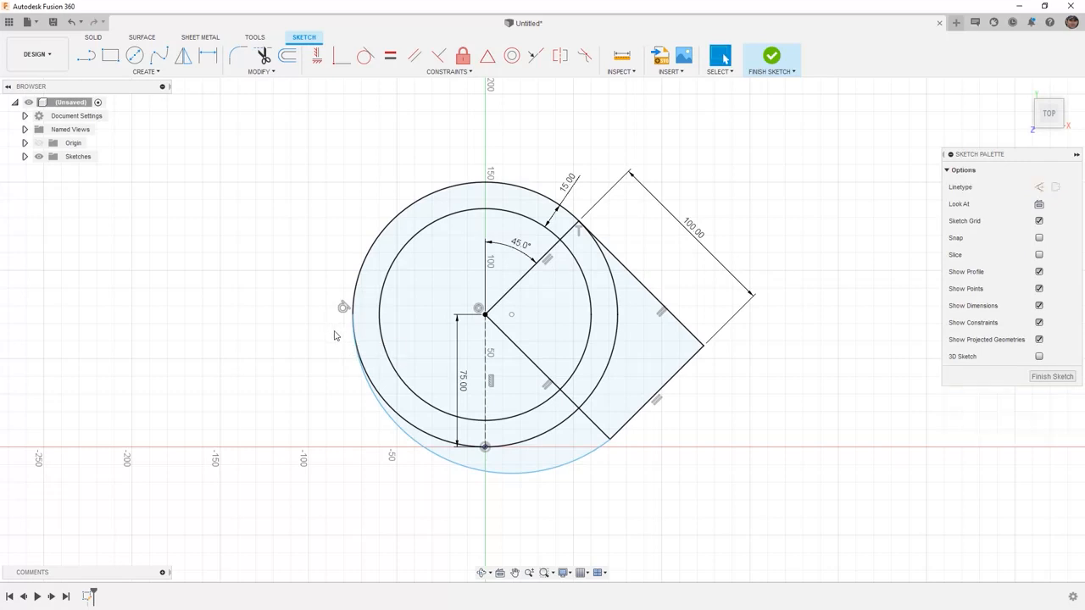
- Slide the arc's end point slightly down along the outer circle to test how freely the arc moves
mouse_move(353, 314)
left_mouse_down()
mouse_move(350, 339)
mouse_move(409, 406)
mouse_move(360, 339)
mouse_move(377, 386)
mouse_move(399, 382)
mouse_move(346, 328)
left_mouse_up()
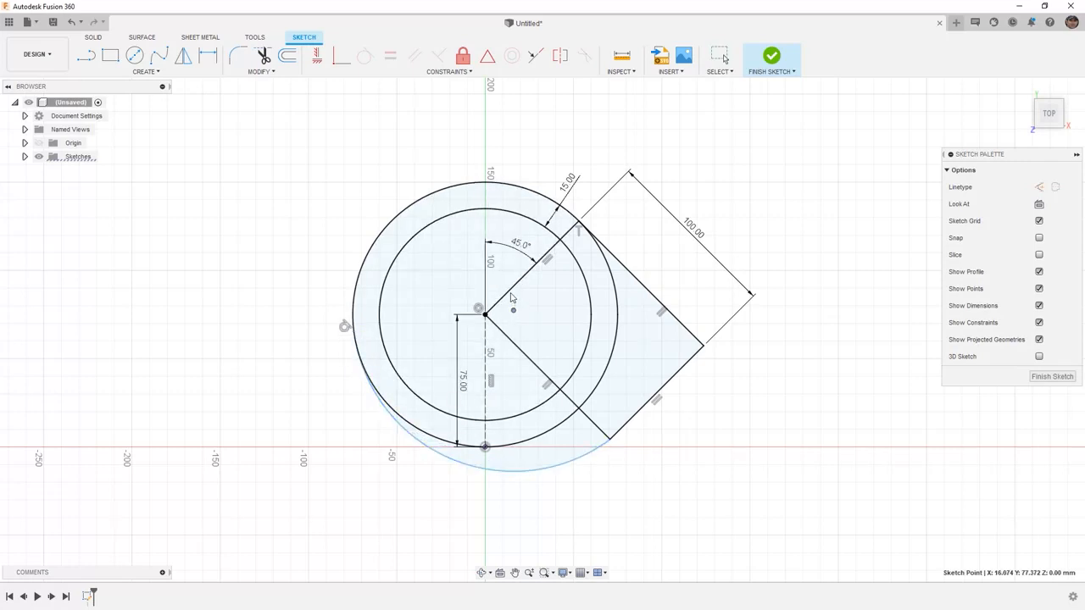
left_click(610, 445)
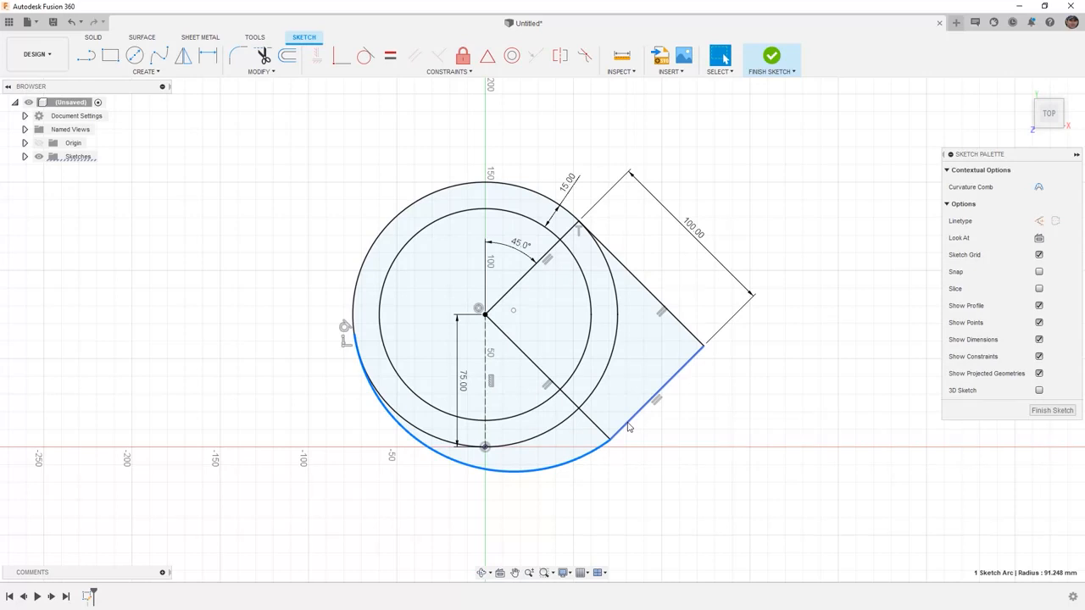
left_click(634, 448)
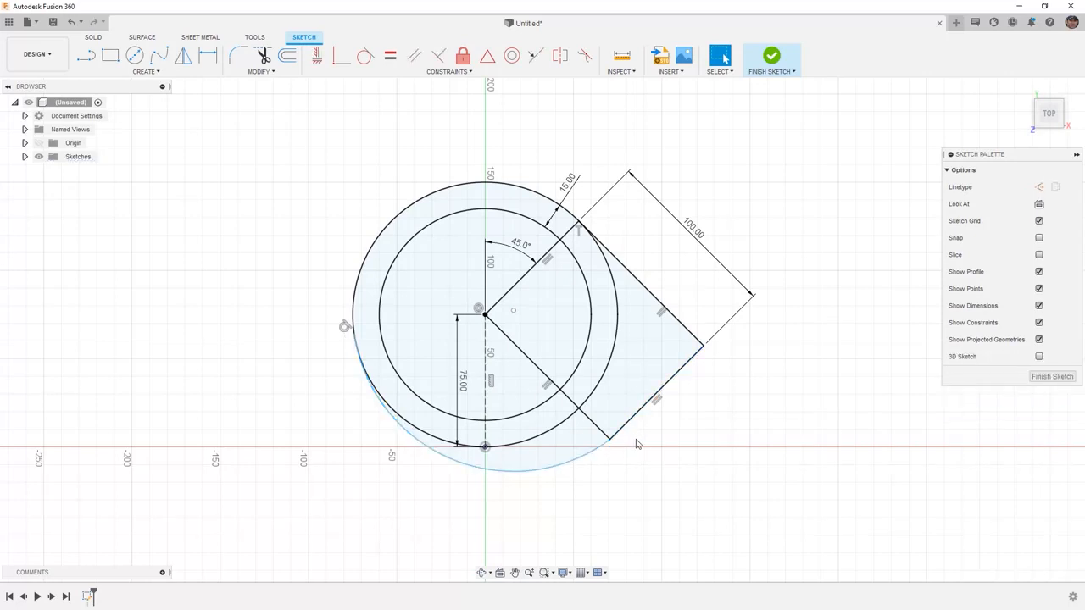
- Apply a Tangent constraint between the arc and the rectangle's short outer edge at their shared corner
left_click(366, 56)
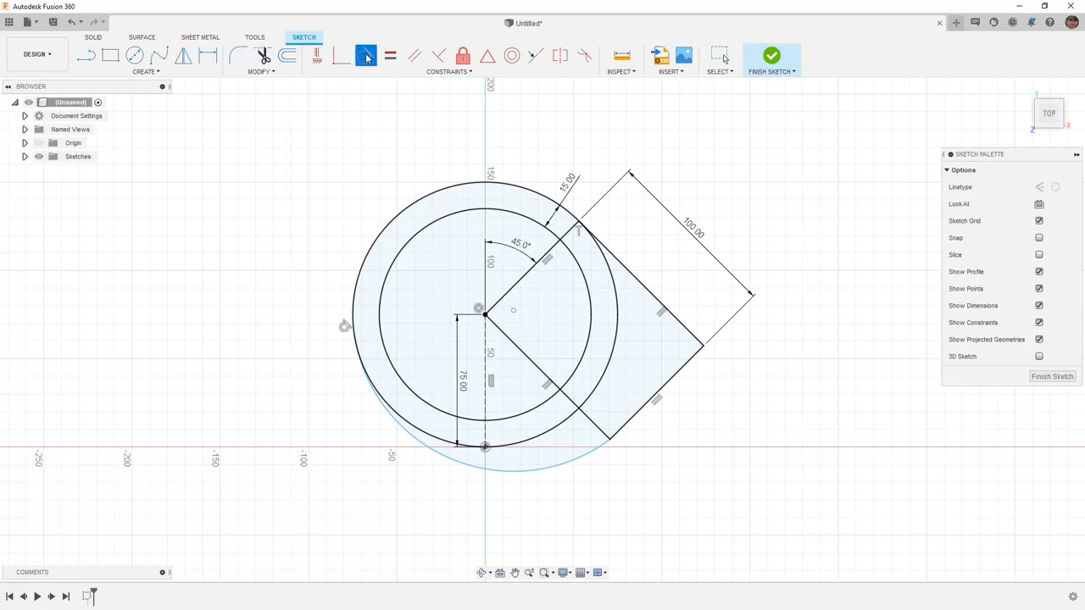
left_click(596, 455)
left_click(623, 430)
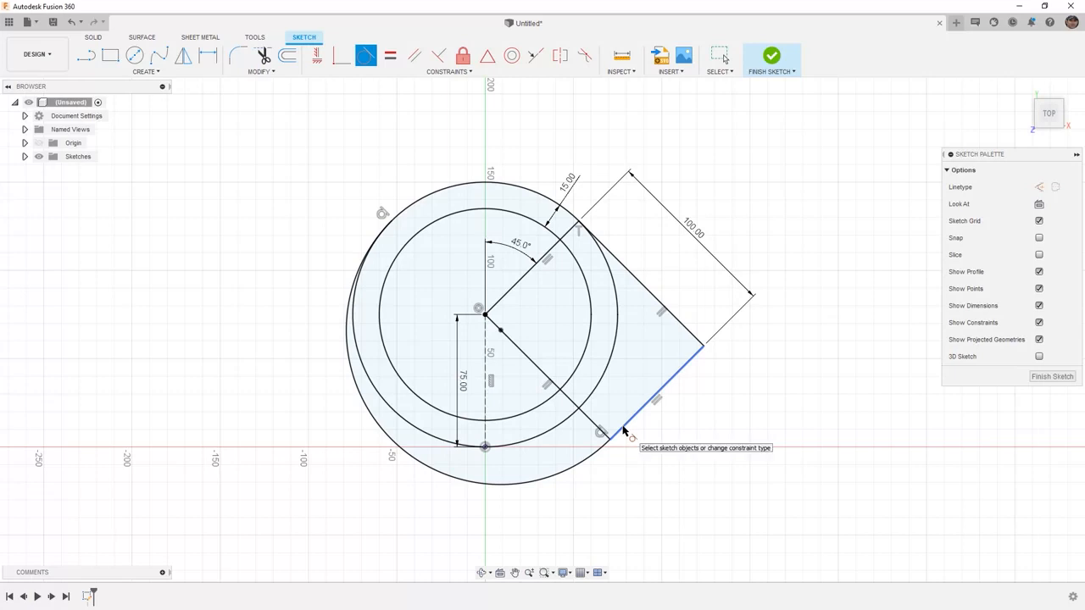
key("Escape")
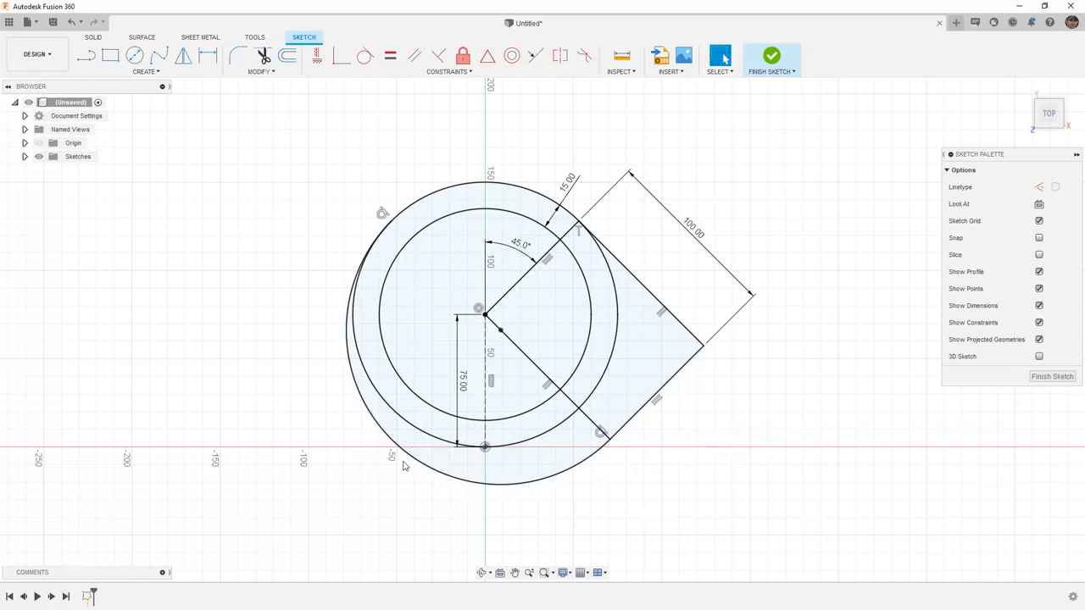
left_click(390, 222)
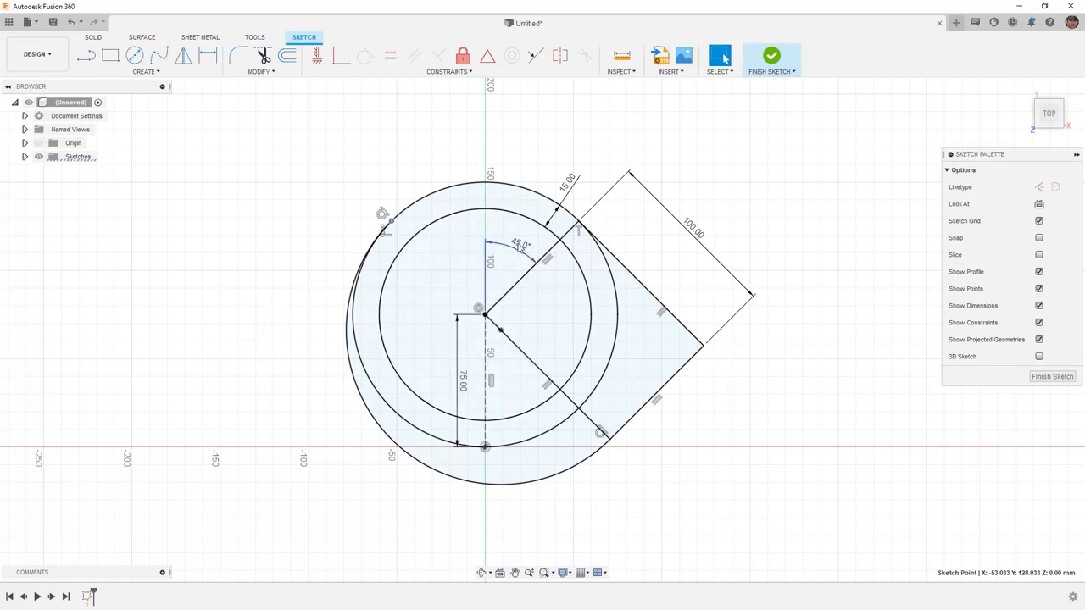
- Set the rectangle's length to 125 mm and its angle from the vertical to 30°
double_click(698, 234)
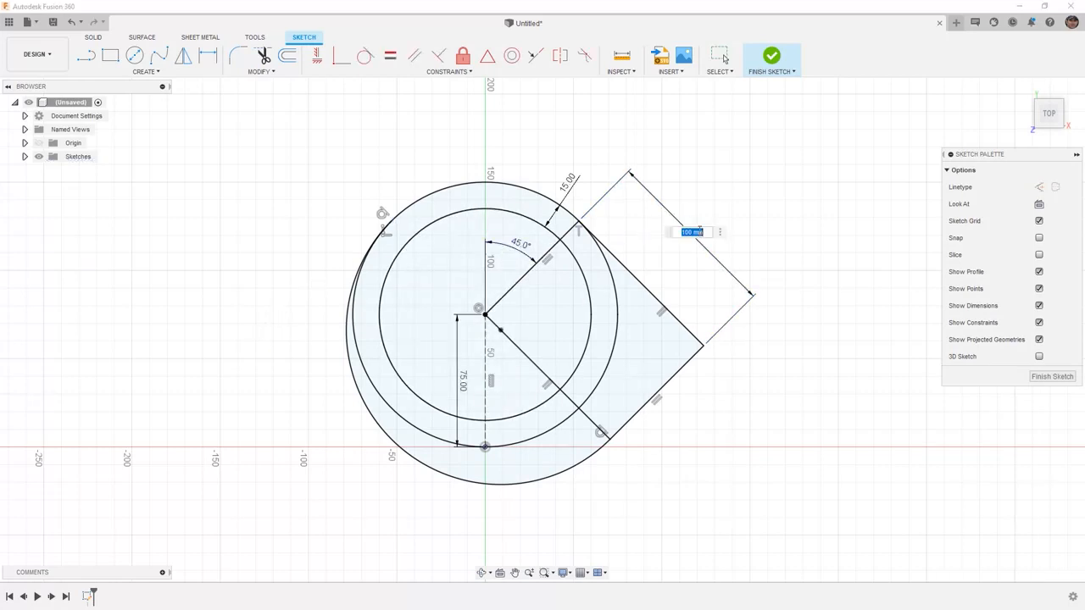
type("125")
key("Return")
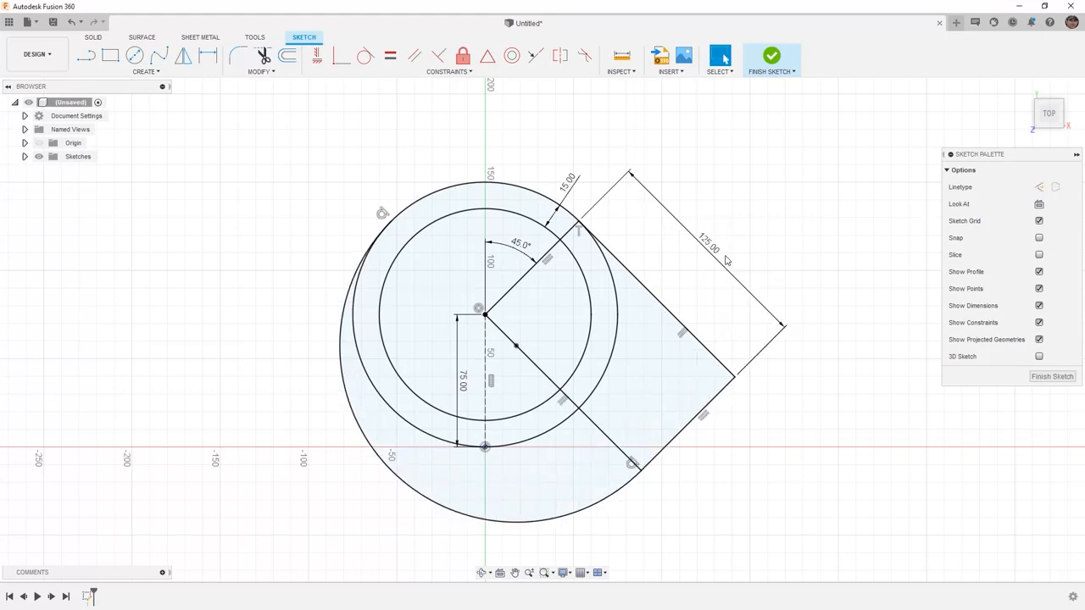
double_click(520, 245)
type("30")
key("Return")
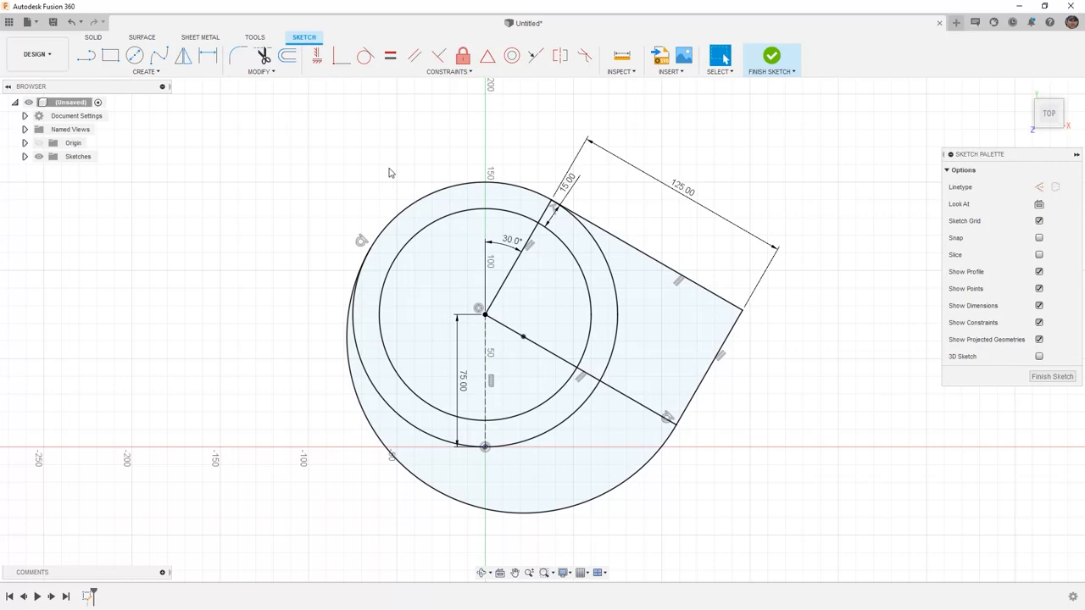
- Finish the sketch and save the design as "Sketching Practice" in the Parametric Sketching folder
left_click(770, 58)
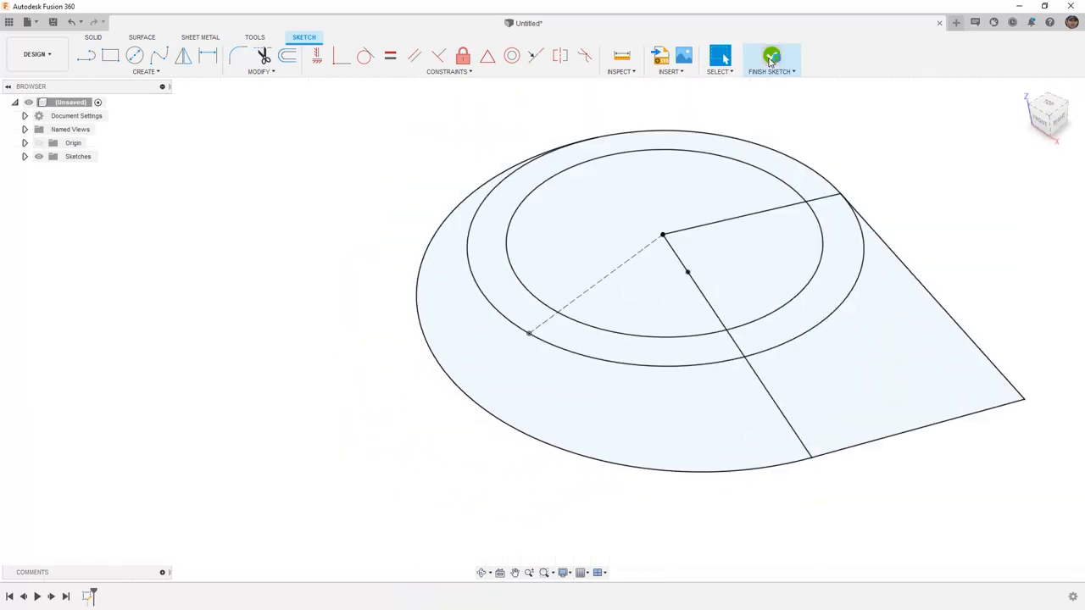
scroll(273, 342, "down", 3)
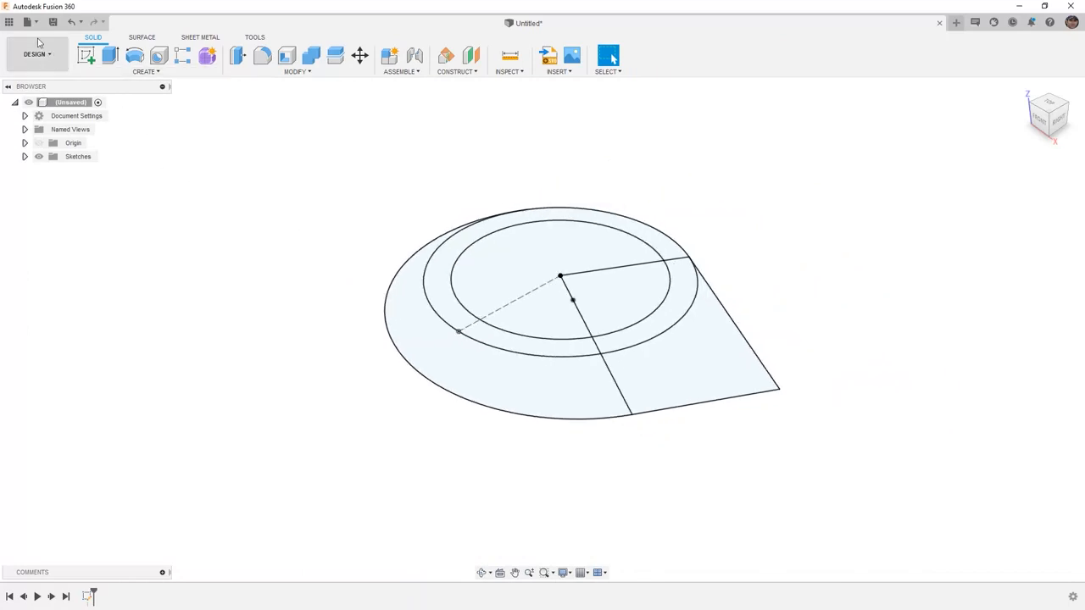
left_click(8, 21)
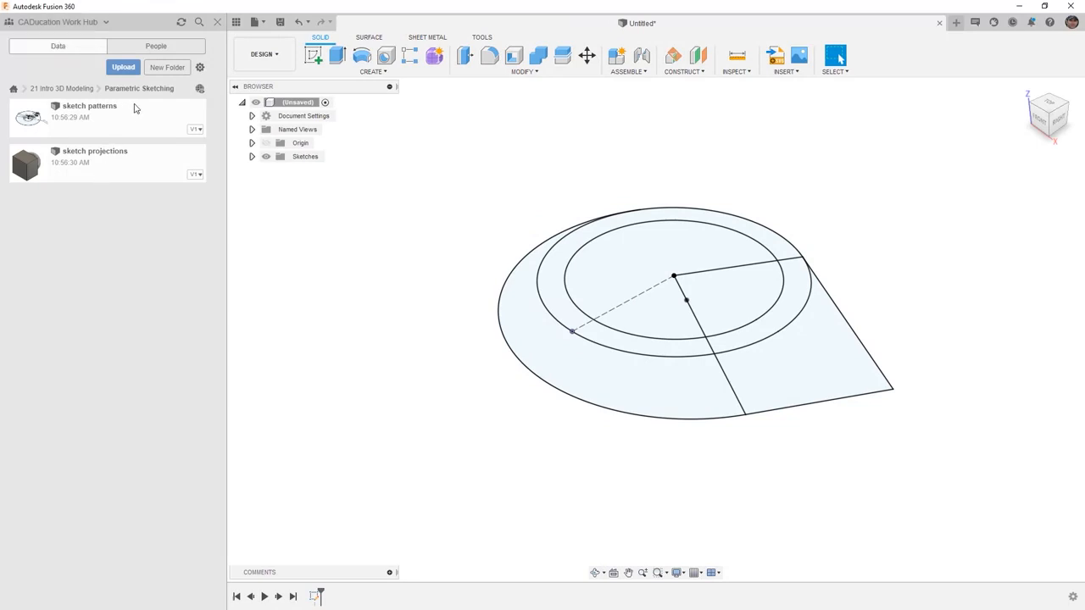
left_click(281, 22)
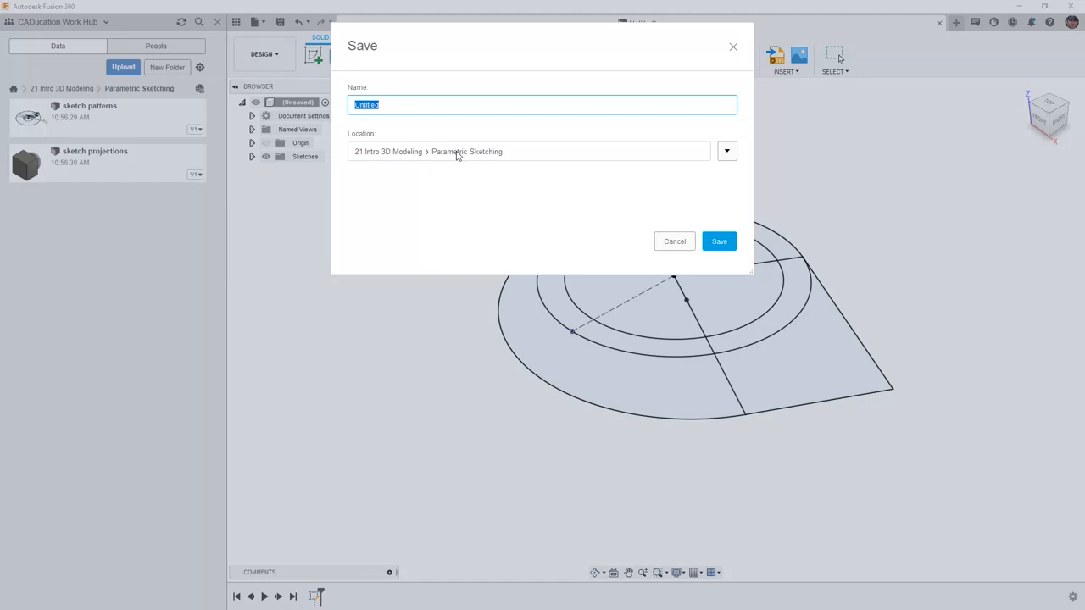
type("Sketching Practic")
key("Return")
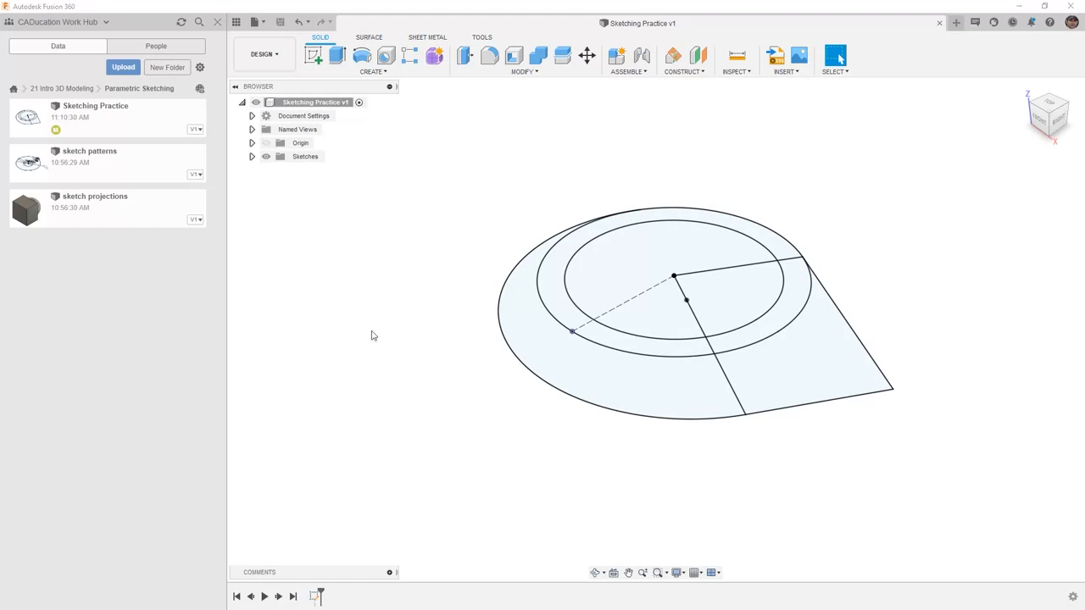
left_click(237, 22)
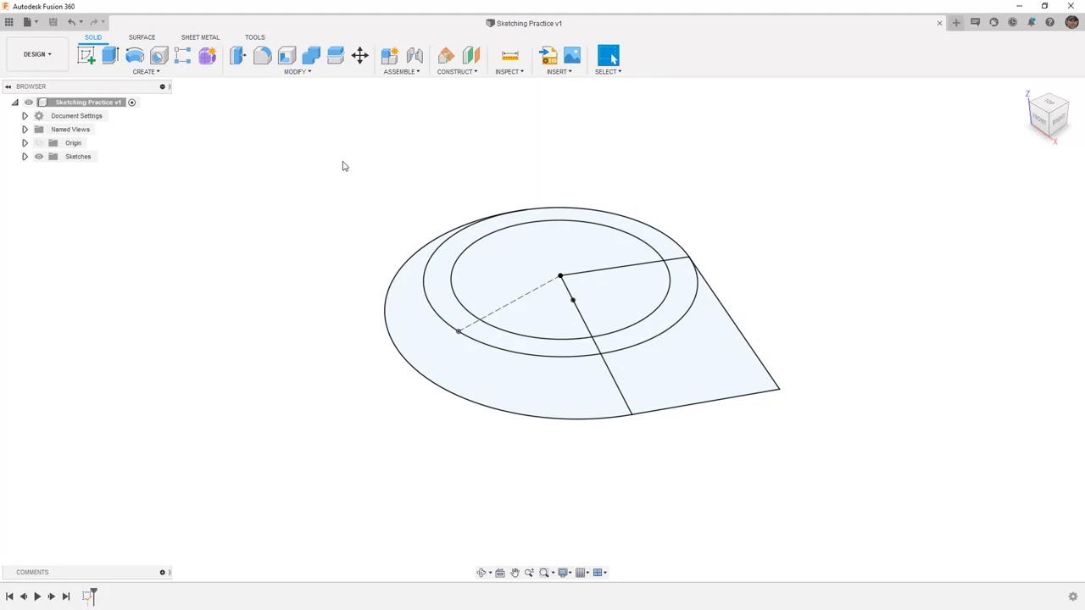
- Locate the XY, XZ and YZ origin planes in the design and make the origin geometry visible
left_click(456, 73)
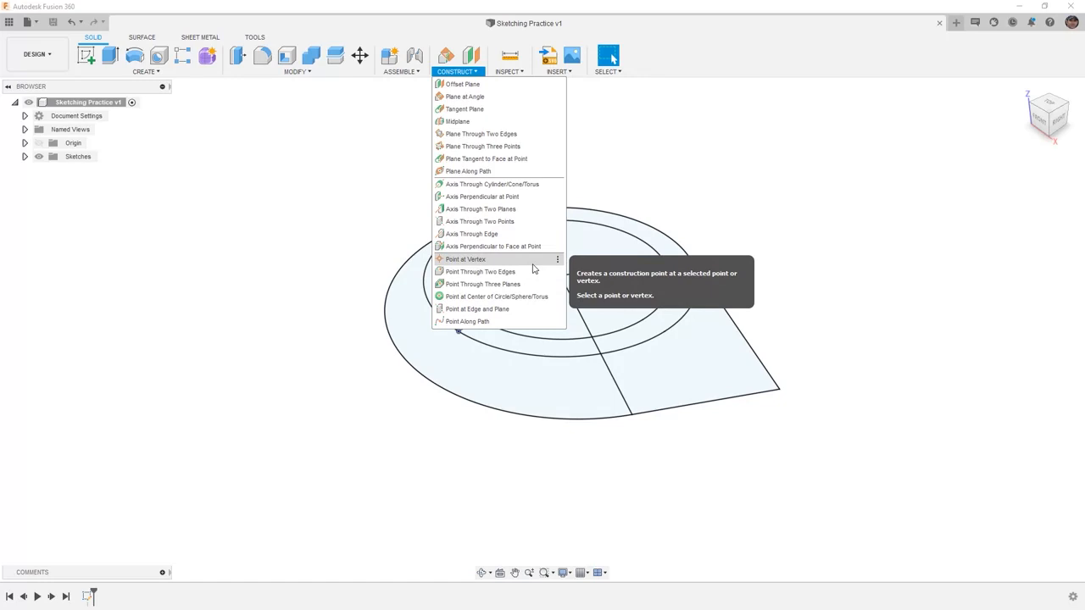
left_click(25, 144)
left_click(78, 210)
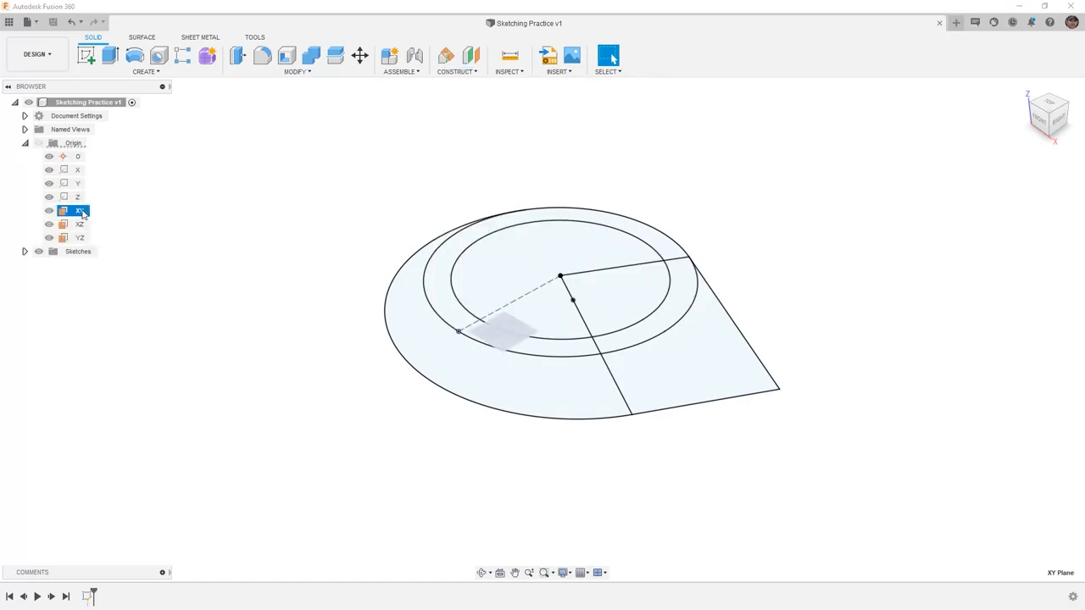
left_click(85, 223)
left_click(83, 239)
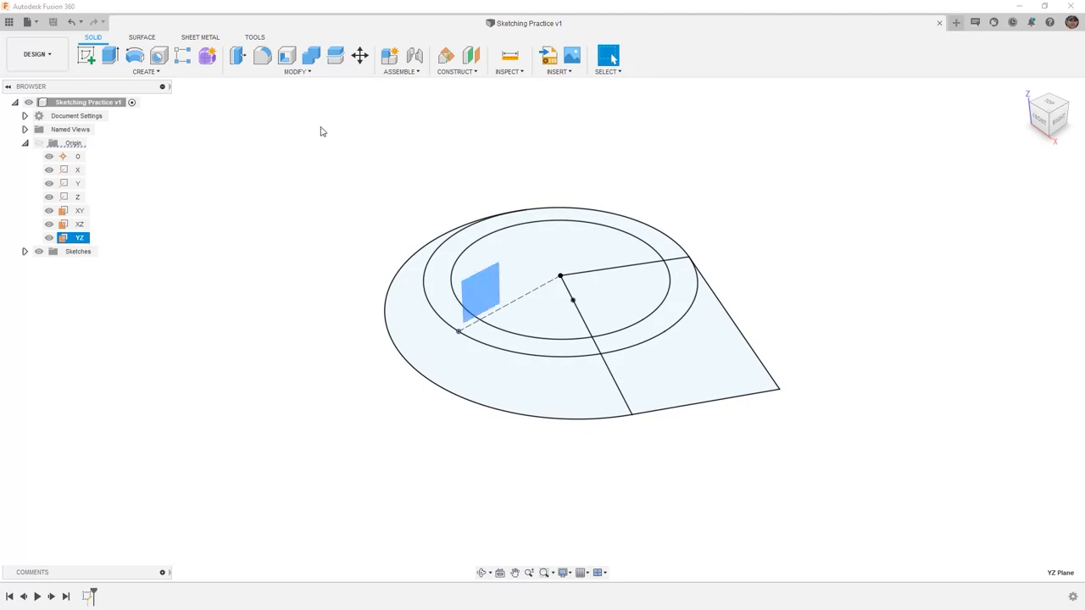
left_click(39, 144)
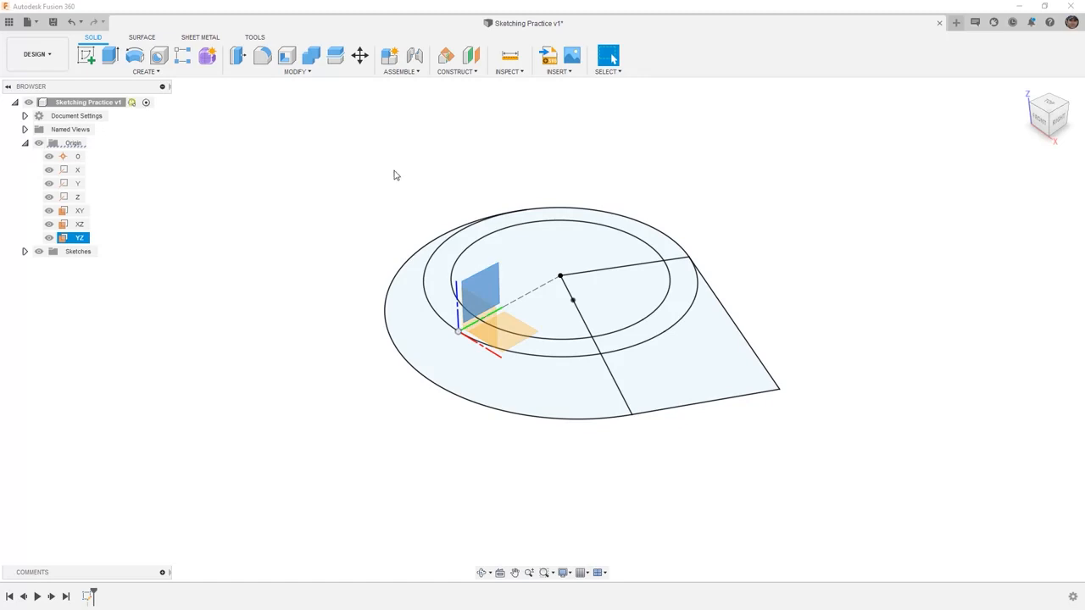
key("Escape")
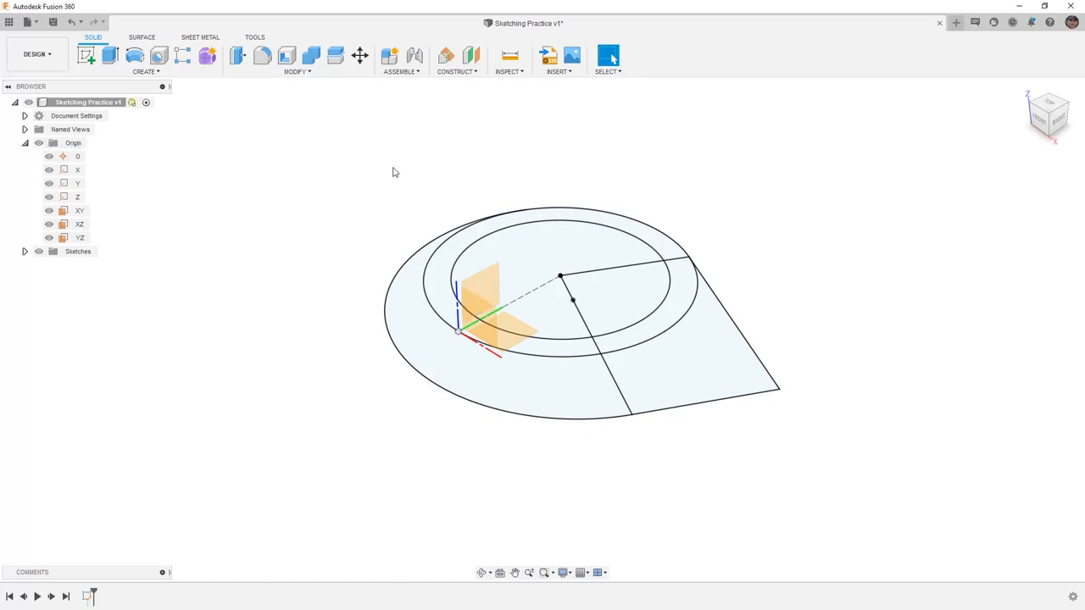
- Create an offset construction plane 150 mm from the YZ origin plane, towards the rectangle's outer corner
left_click(462, 73)
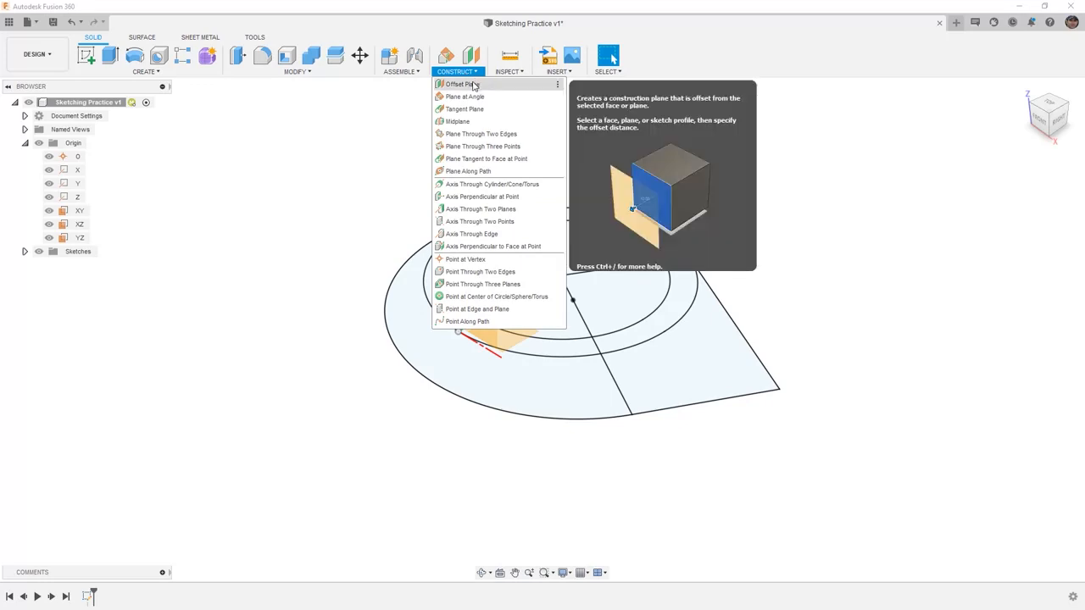
left_click(475, 85)
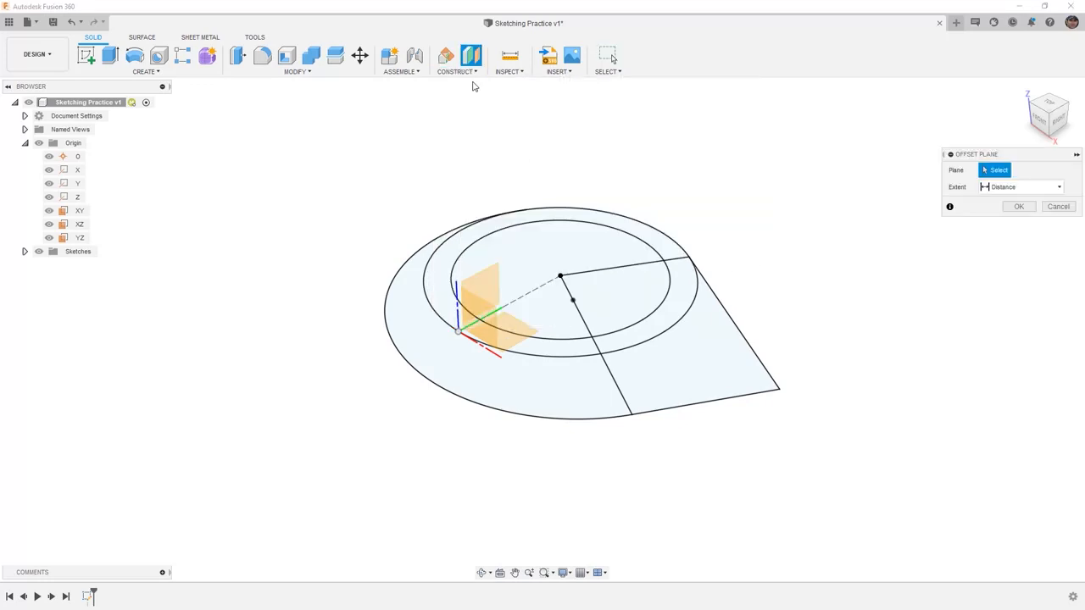
left_click(484, 284)
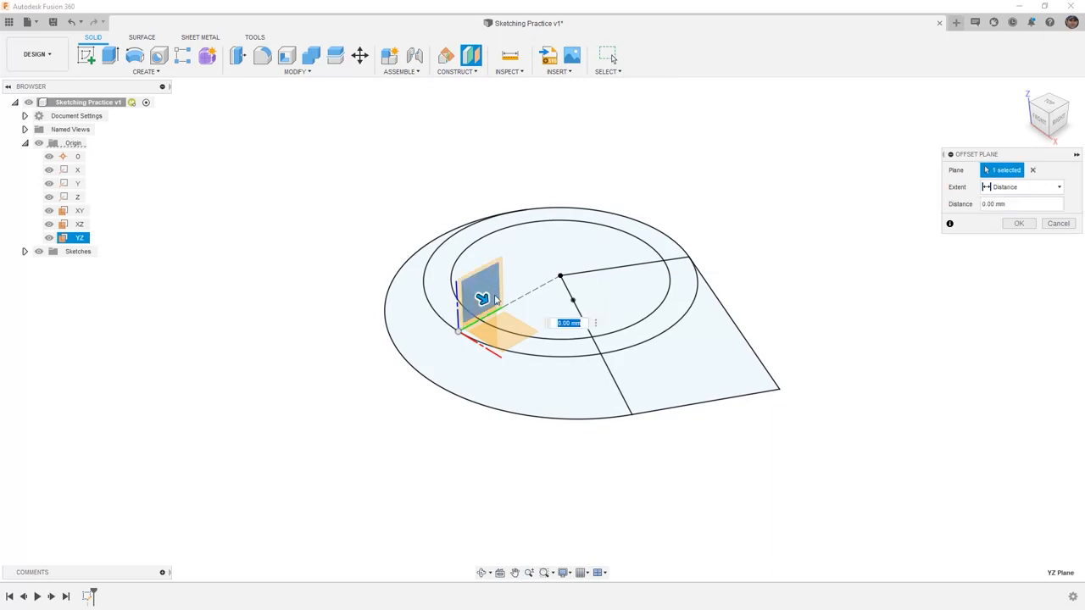
left_click_drag(481, 296, 714, 453)
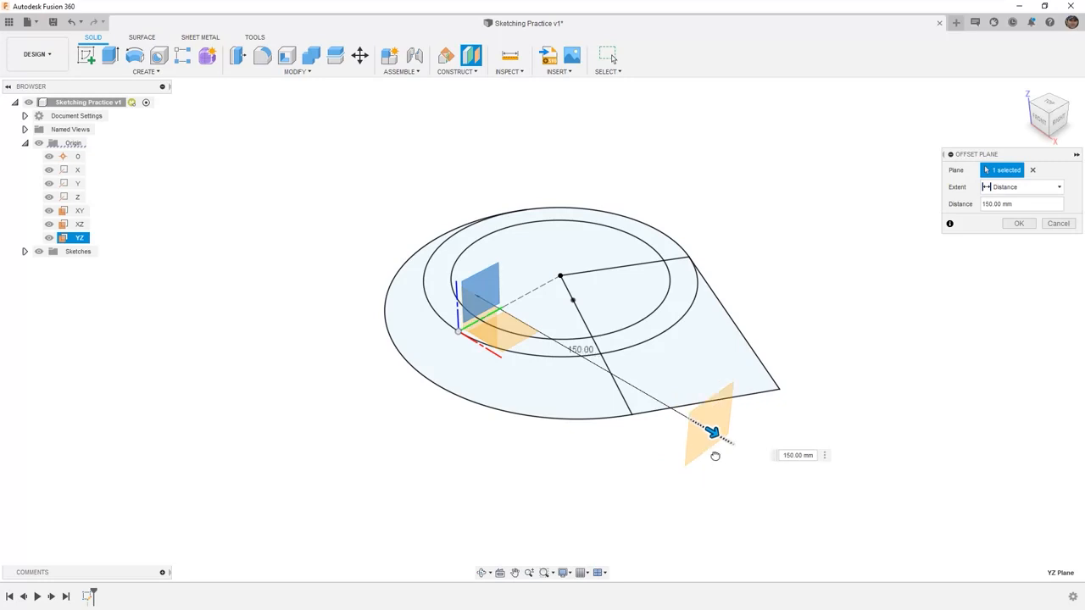
left_click(1017, 223)
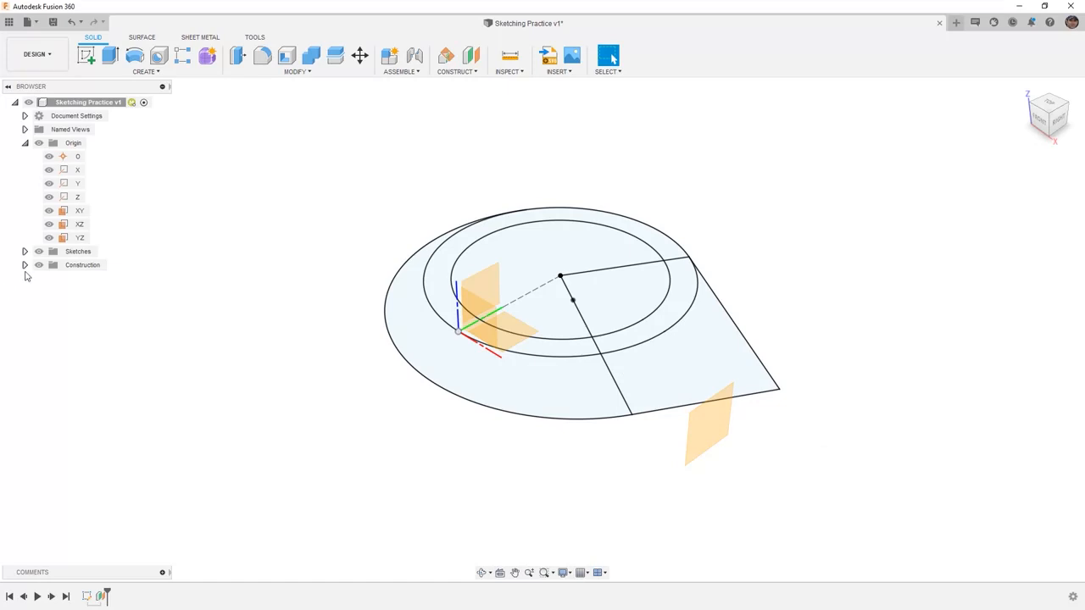
- Expand the construction geometry and hide the offset plane, Plane1
left_click(25, 266)
left_click(49, 283)
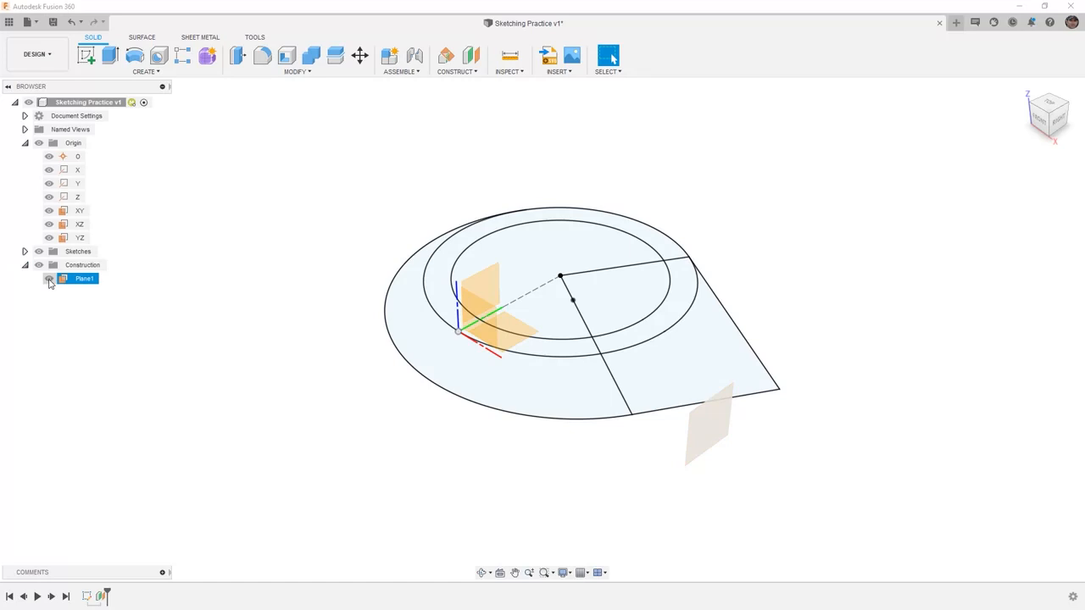
left_click(50, 281)
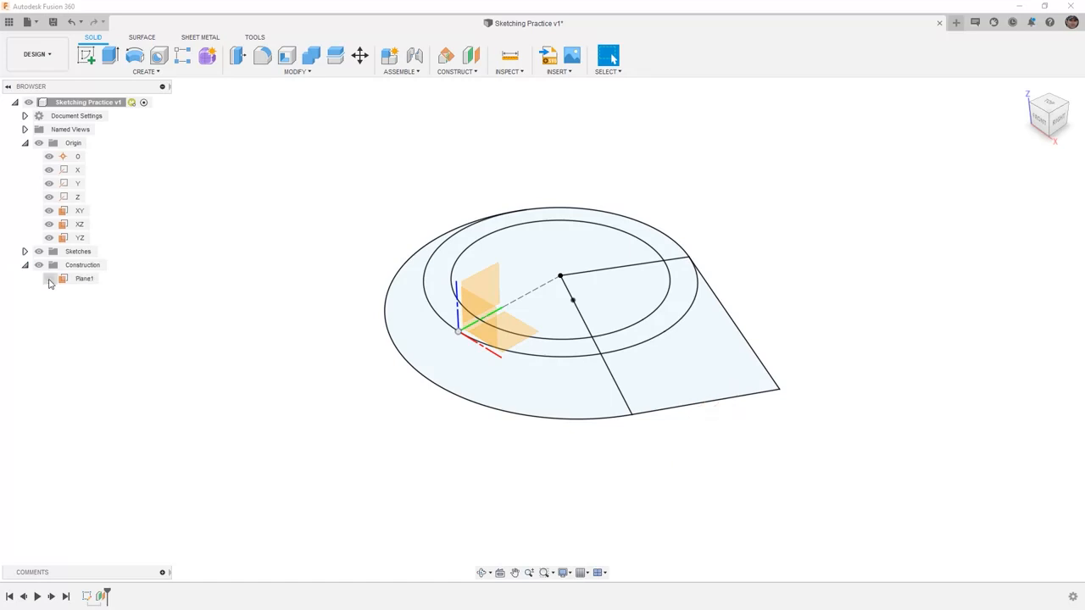
- Create a Plane at Angle at 90° through the rectangle's short edge that starts at the circles' centre
left_click(471, 75)
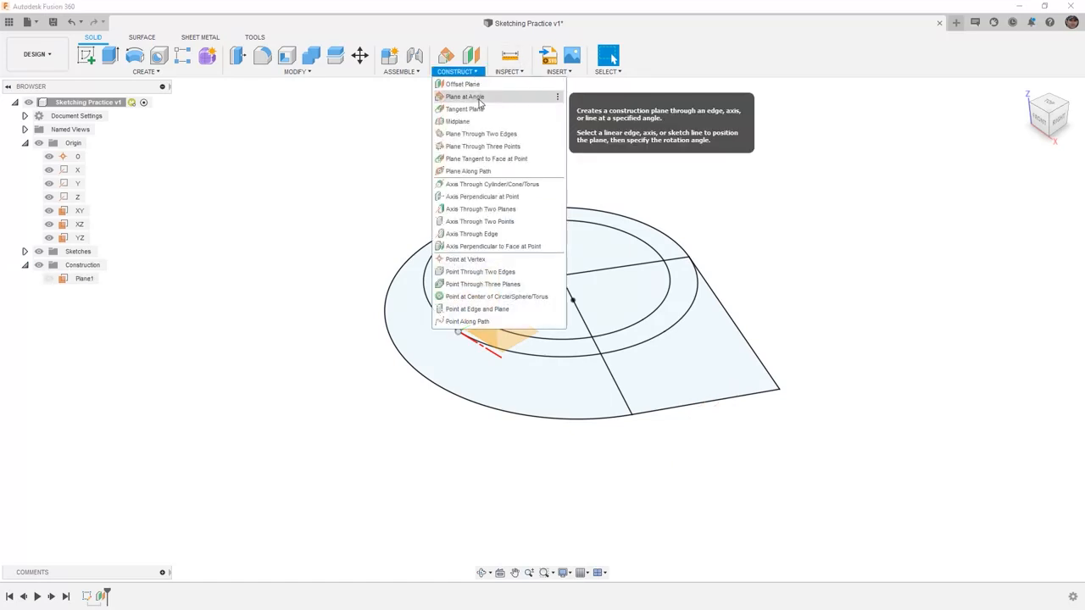
left_click(465, 96)
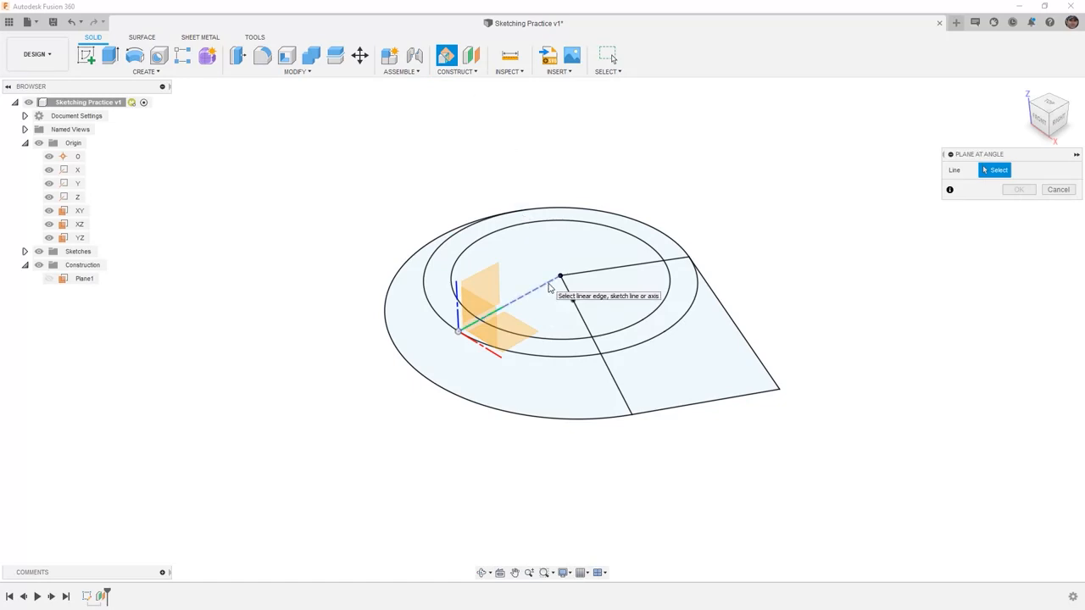
left_click(605, 274)
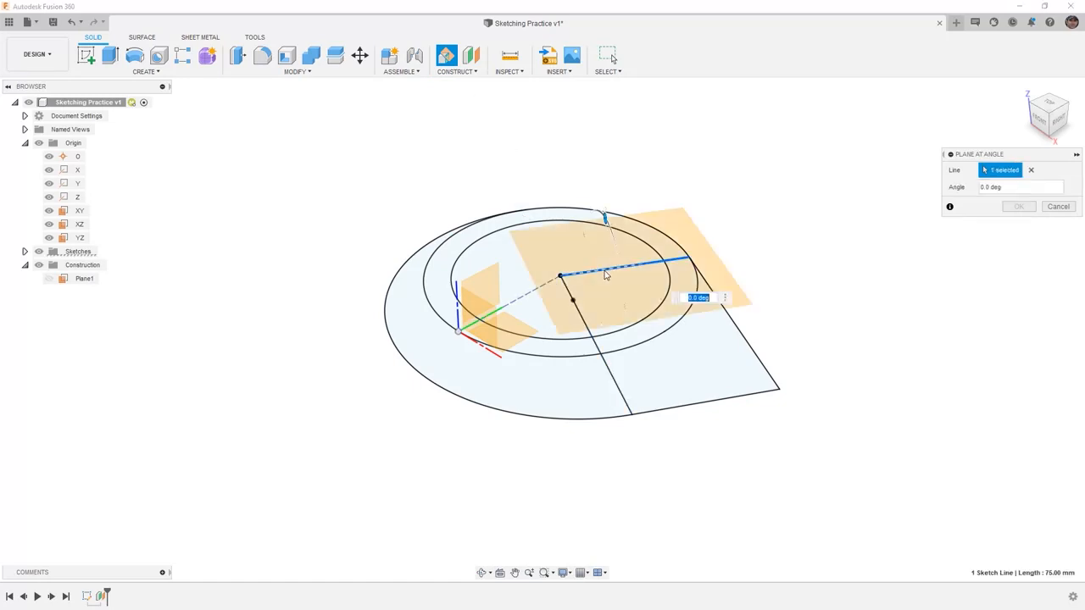
type("90")
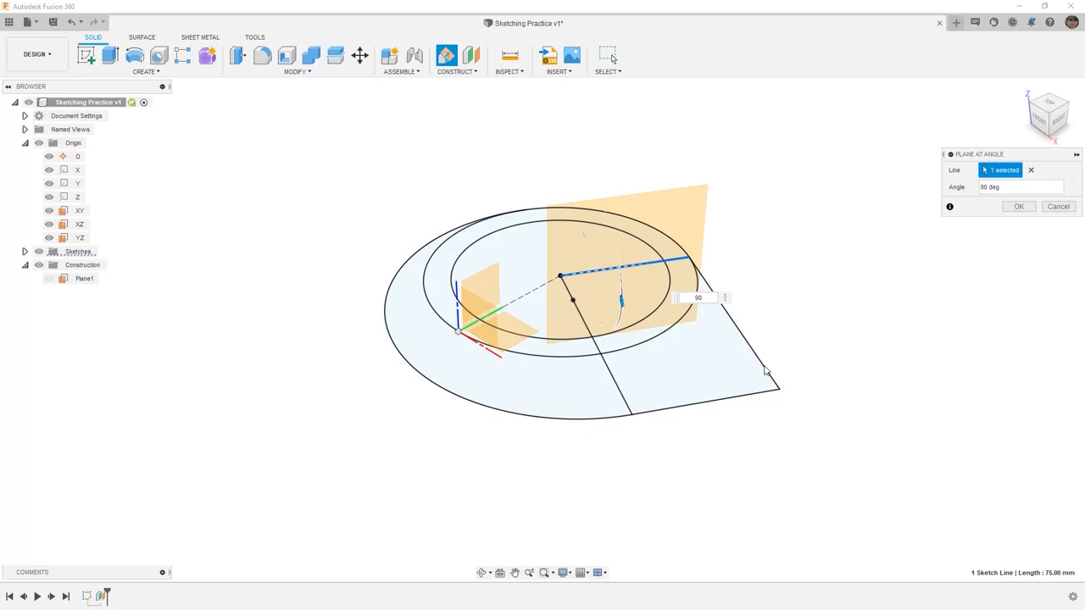
left_click(1018, 206)
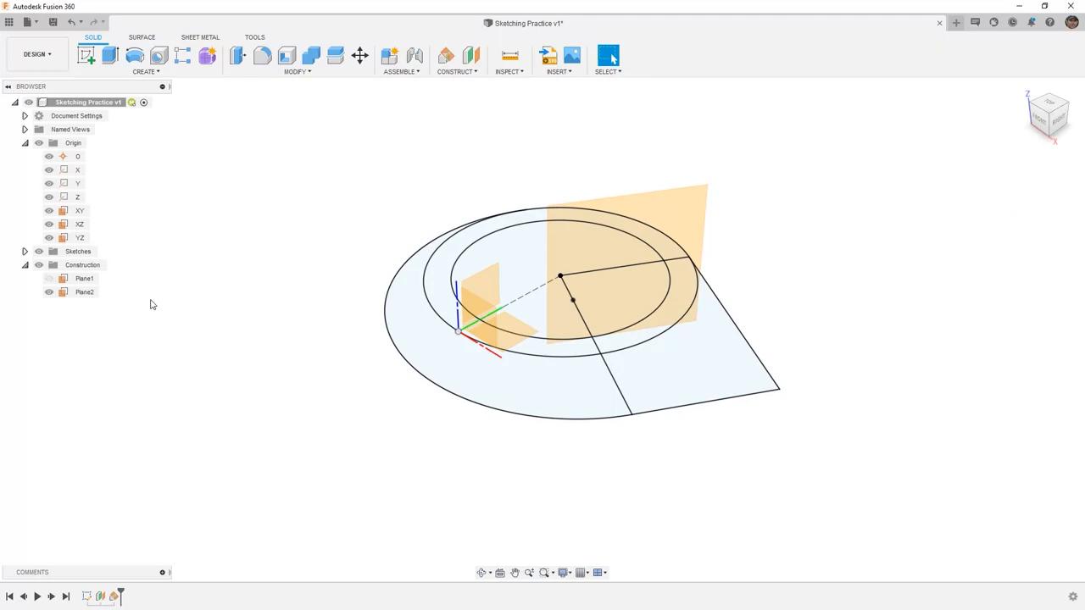
- Create a Plane Along Path on the large tangent arc at a proportional distance of 0.00
left_click(456, 71)
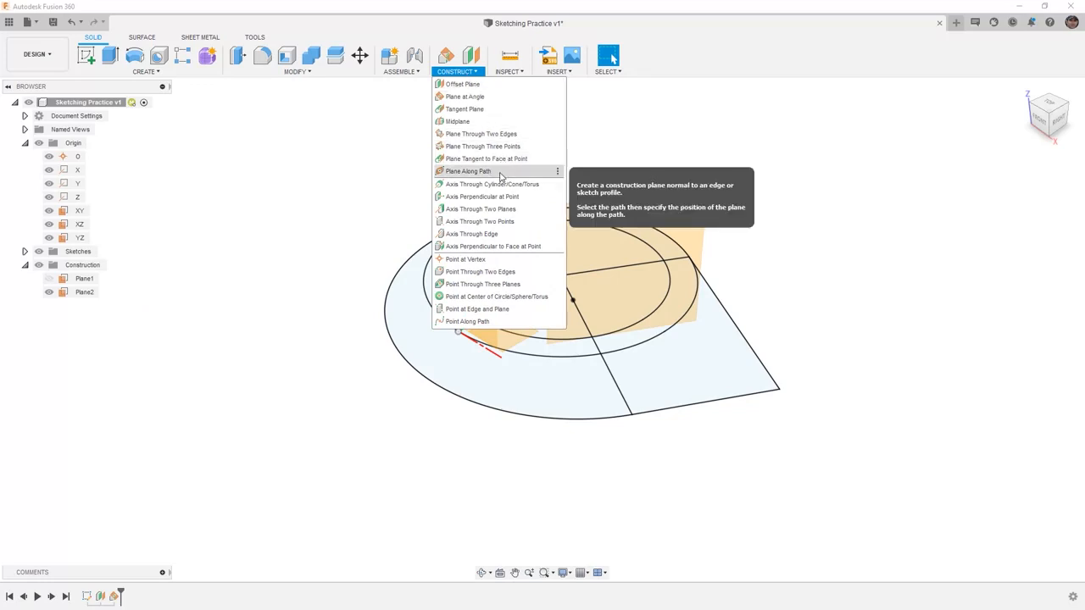
left_click(501, 174)
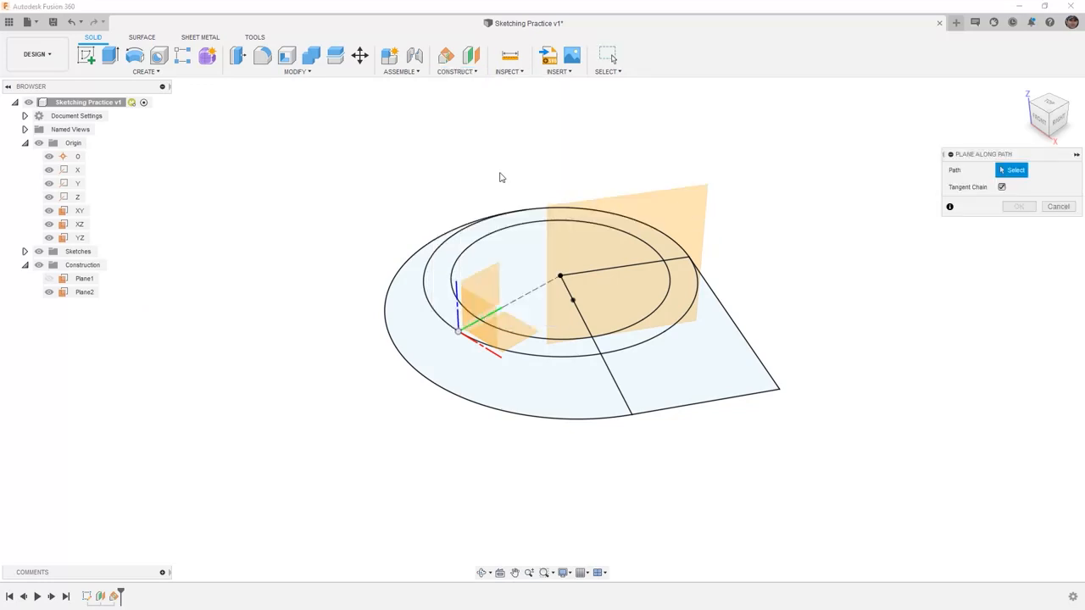
left_click(416, 253)
left_click_drag(422, 247, 550, 142)
middle_click_drag(458, 261, 526, 308)
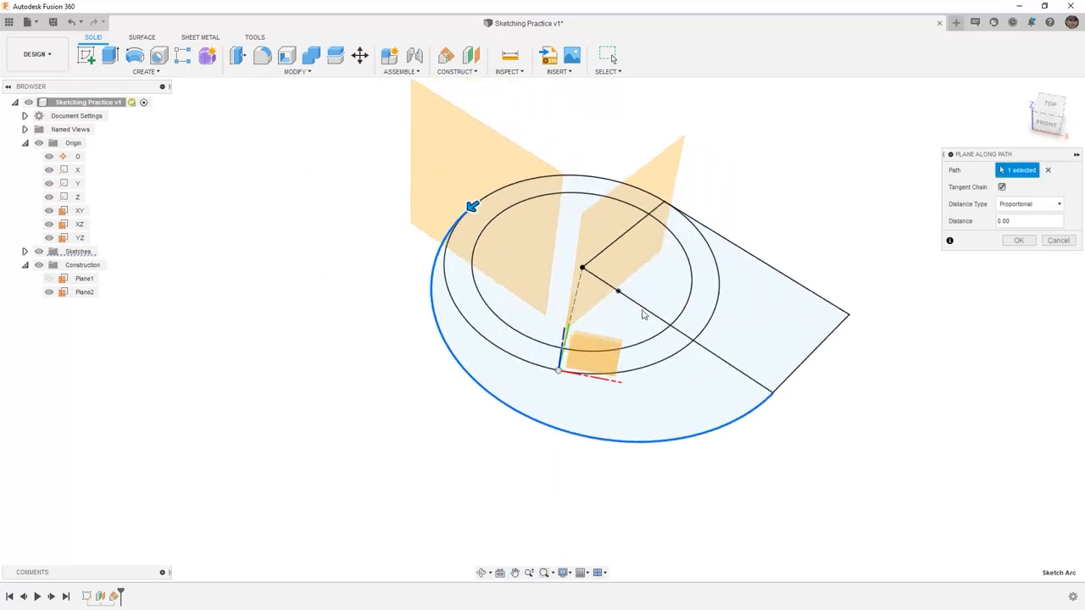
left_click(1019, 240)
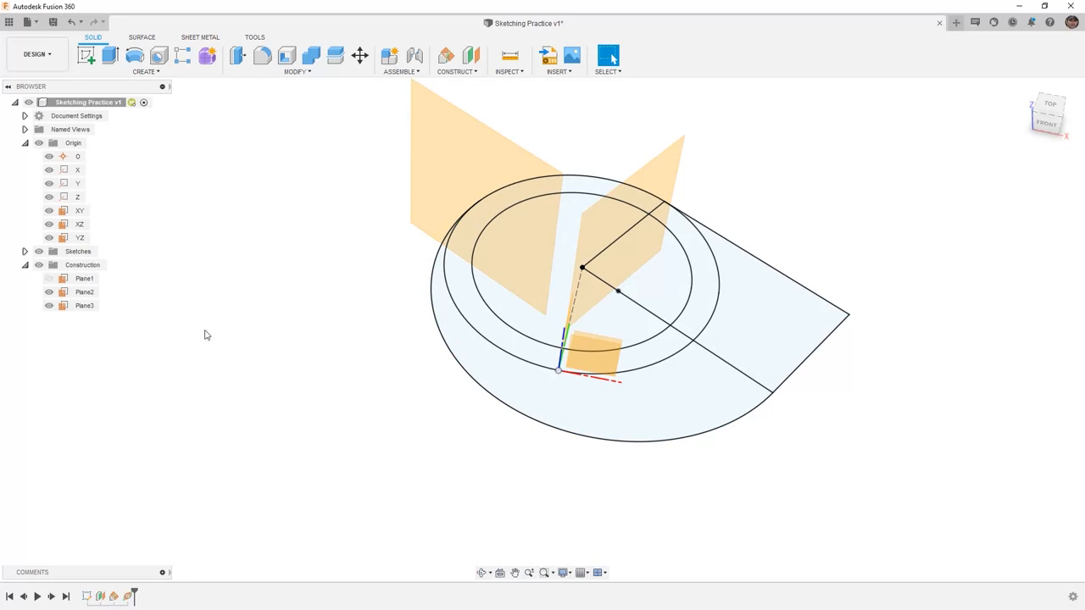
- Hide the origin geometry and the angled and along-path construction planes, and collapse the Construction and Origin folders
left_click(39, 143)
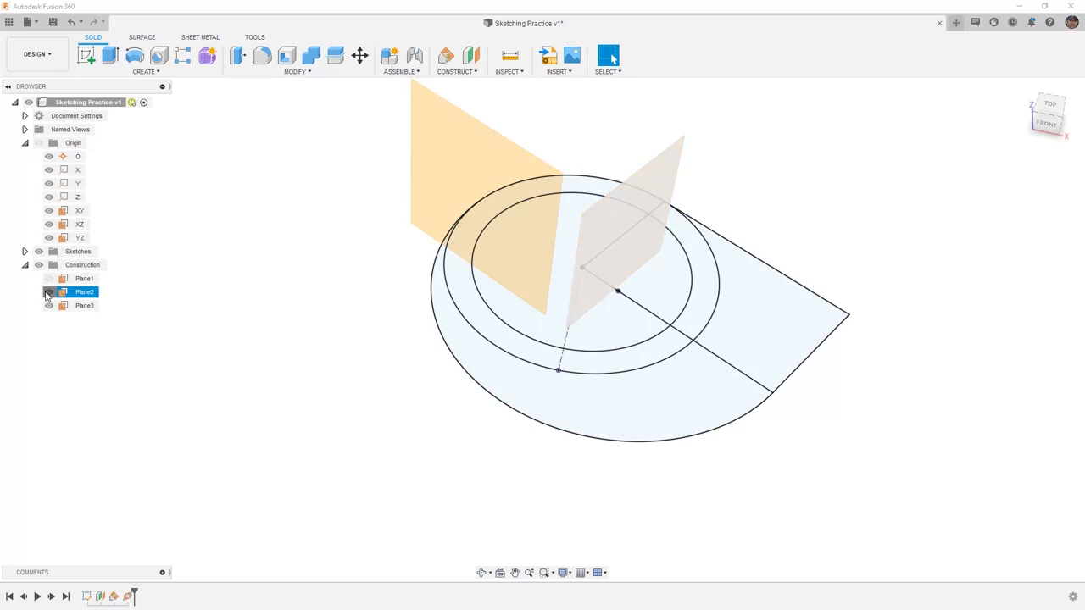
left_click(48, 291)
left_click(48, 305)
left_click(25, 265)
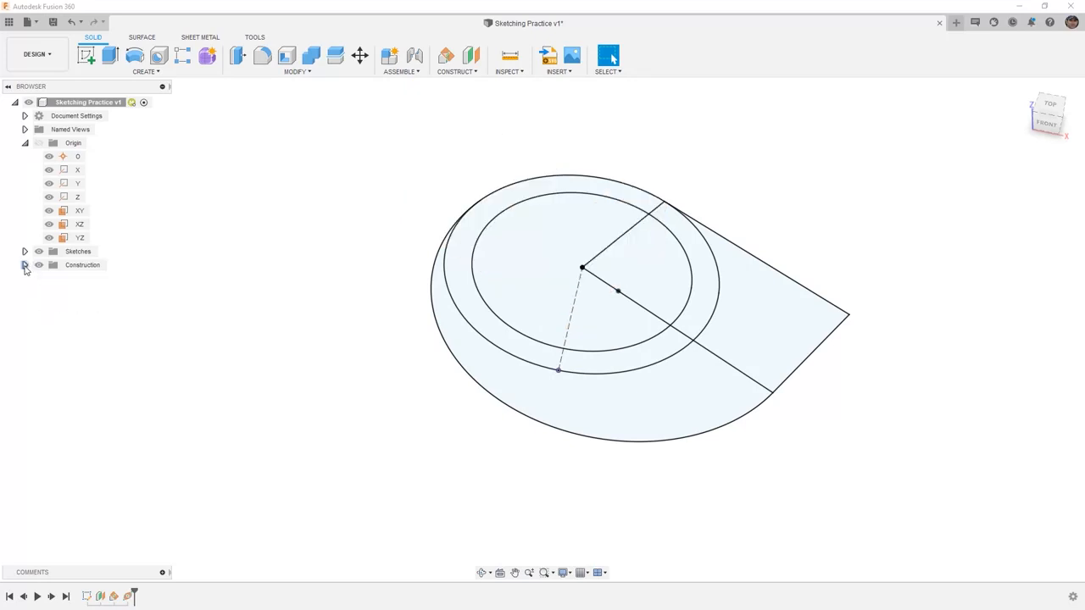
left_click(24, 142)
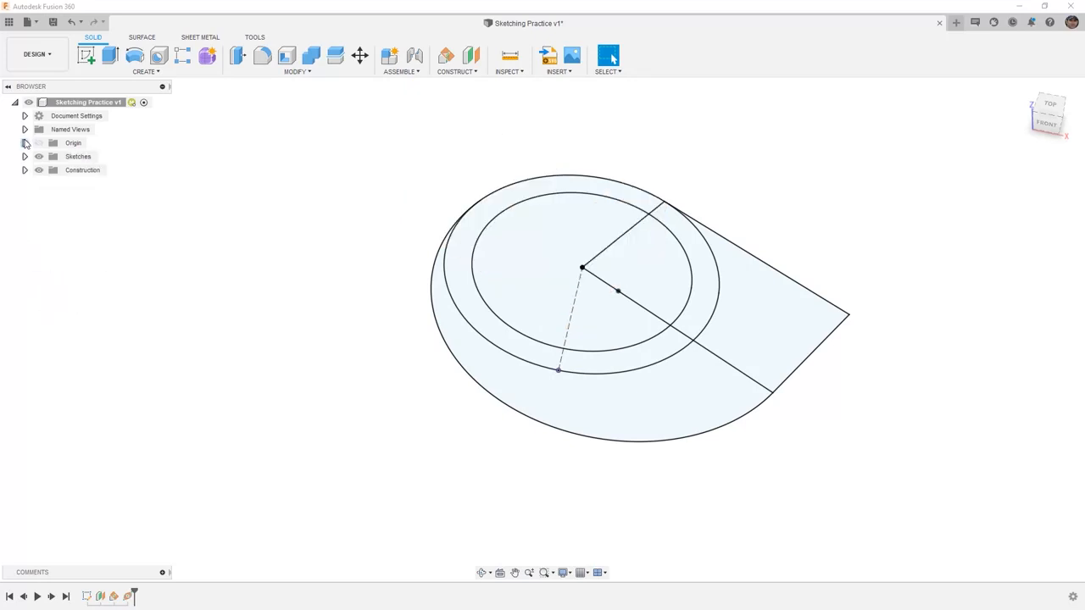
left_click(471, 72)
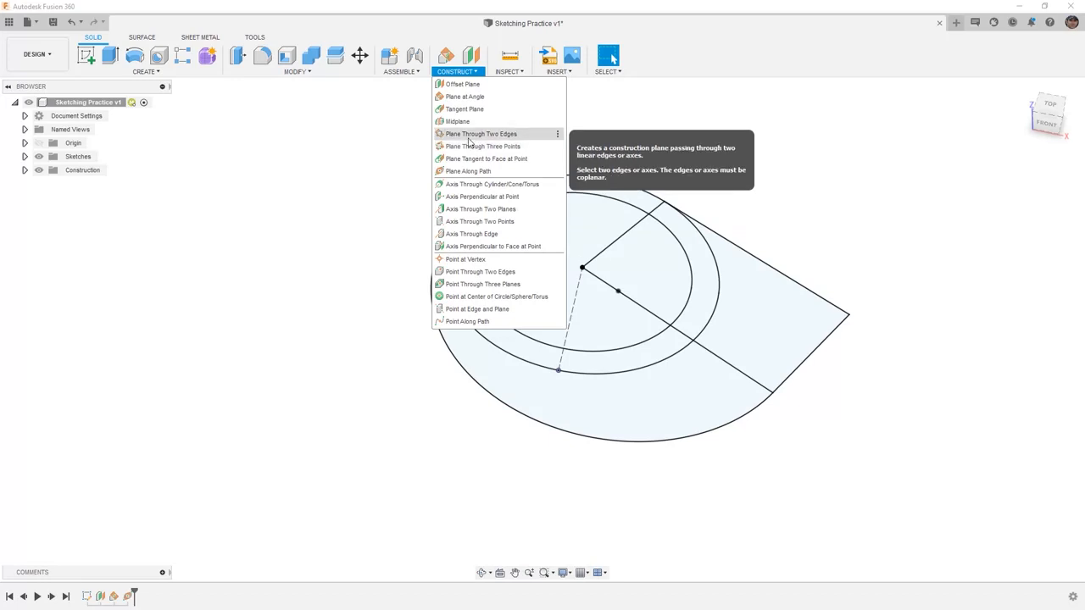
left_click(337, 189)
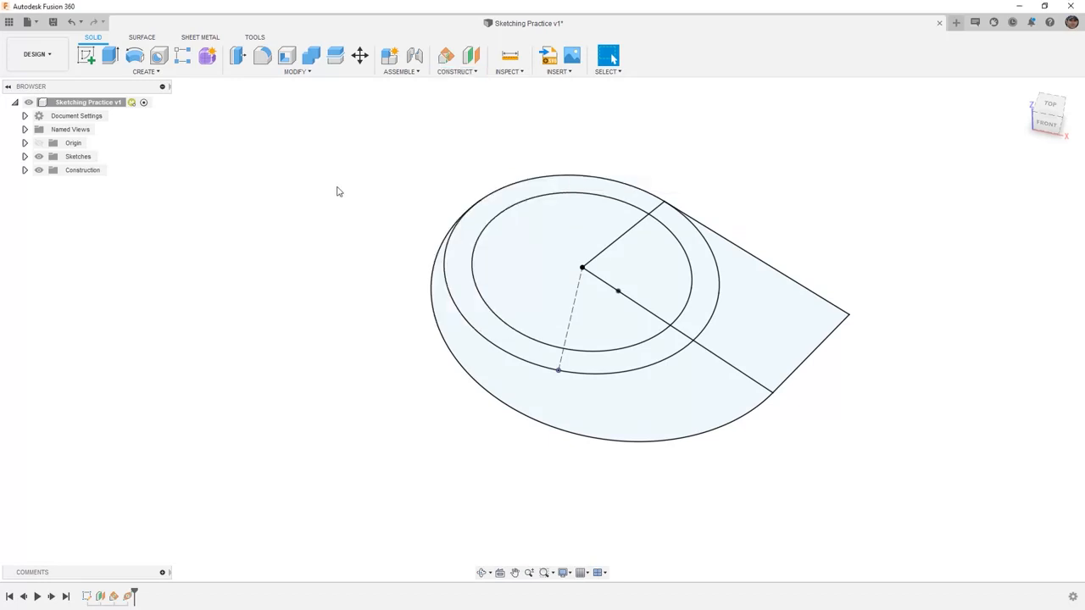
- Return to the home view and save a new version of the design with the description "User Saved"
left_click(1024, 89)
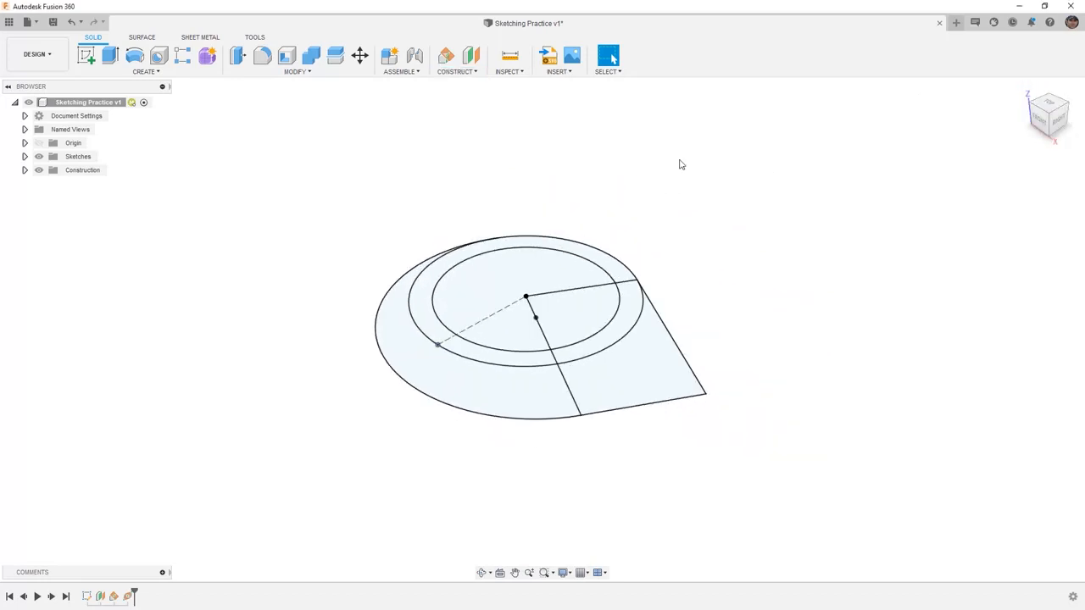
left_click(52, 21)
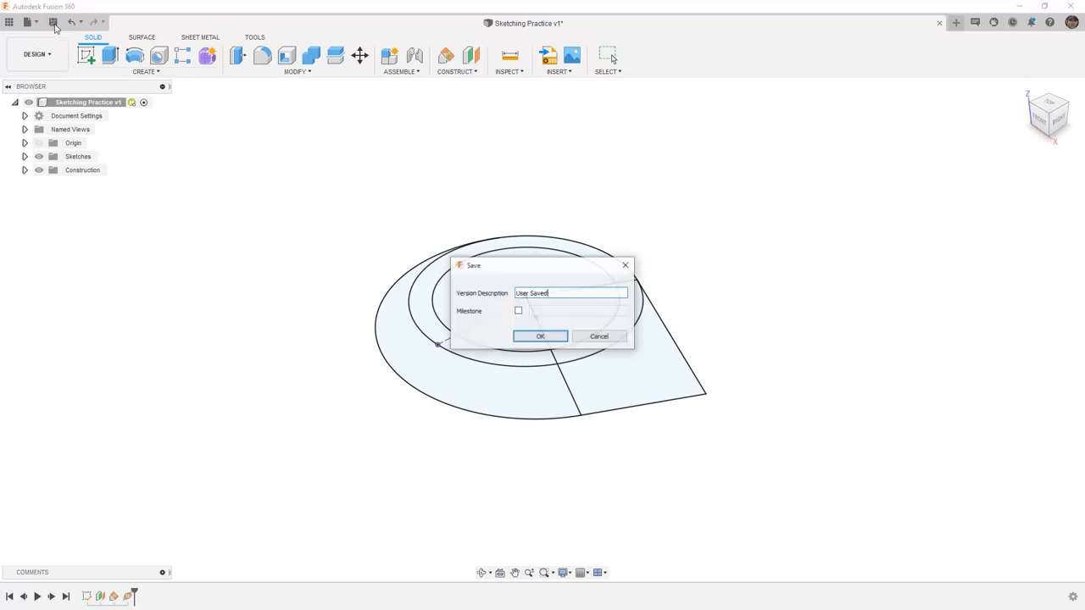
left_click(539, 336)
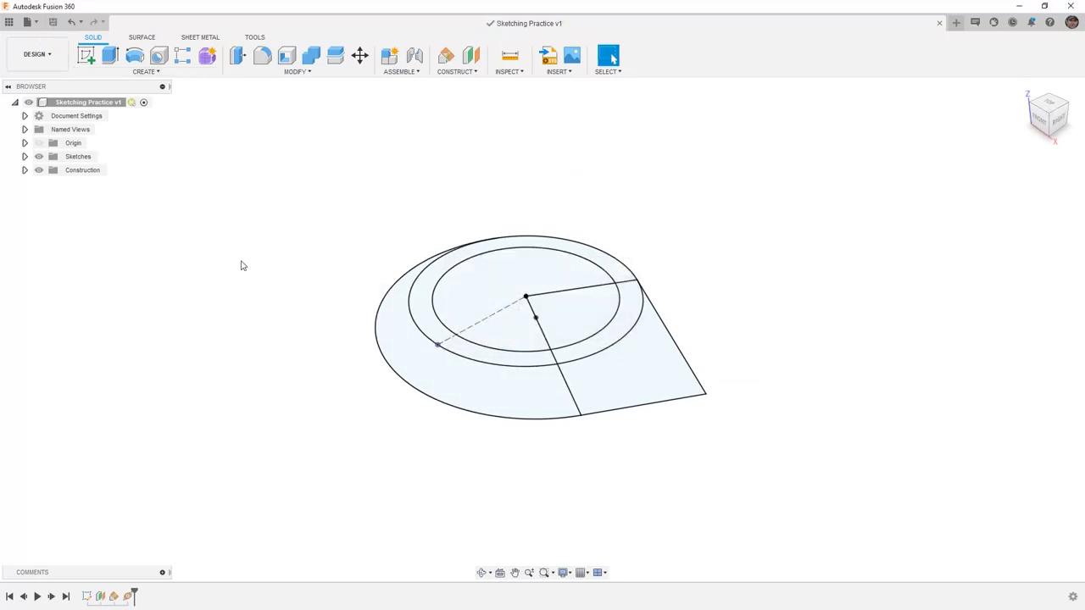